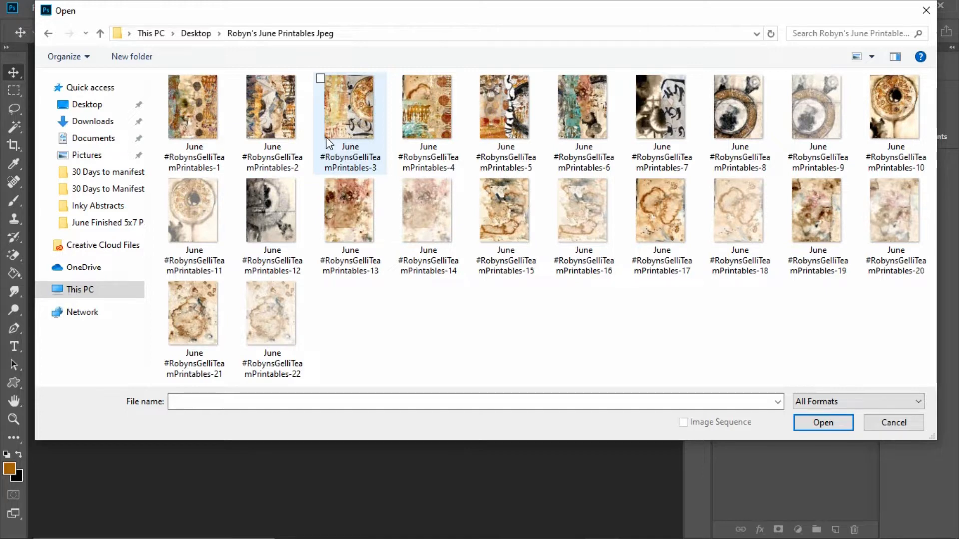
# Open the image June #RobynsGelliTeamPrintables-13 and rotate its canvas 90° clockwise.
pyautogui.click(345, 225)
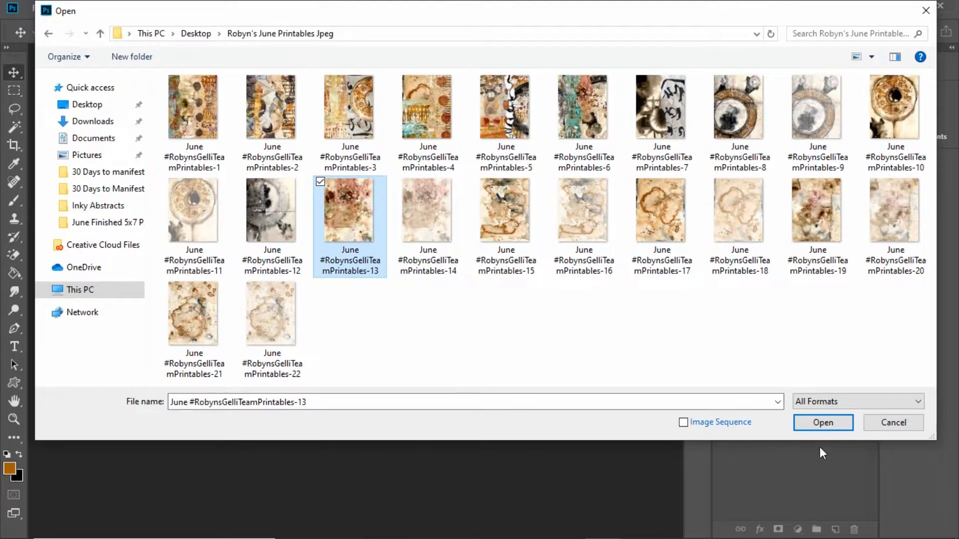
pyautogui.click(836, 424)
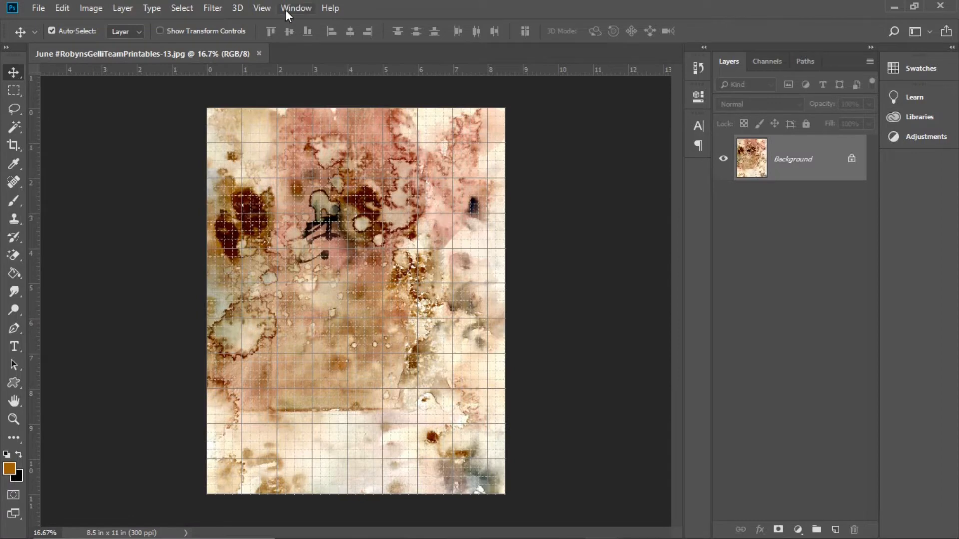
pyautogui.click(92, 8)
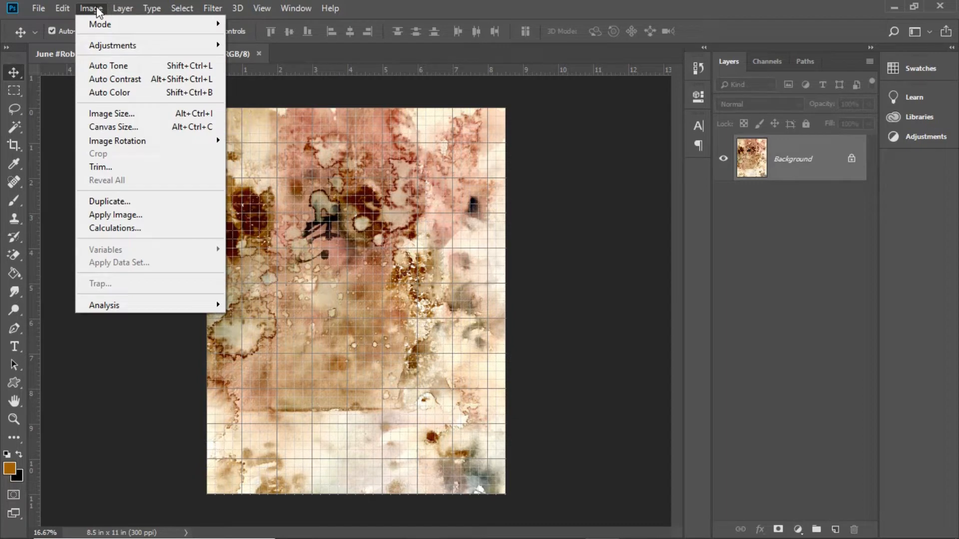
pyautogui.moveTo(120, 143)
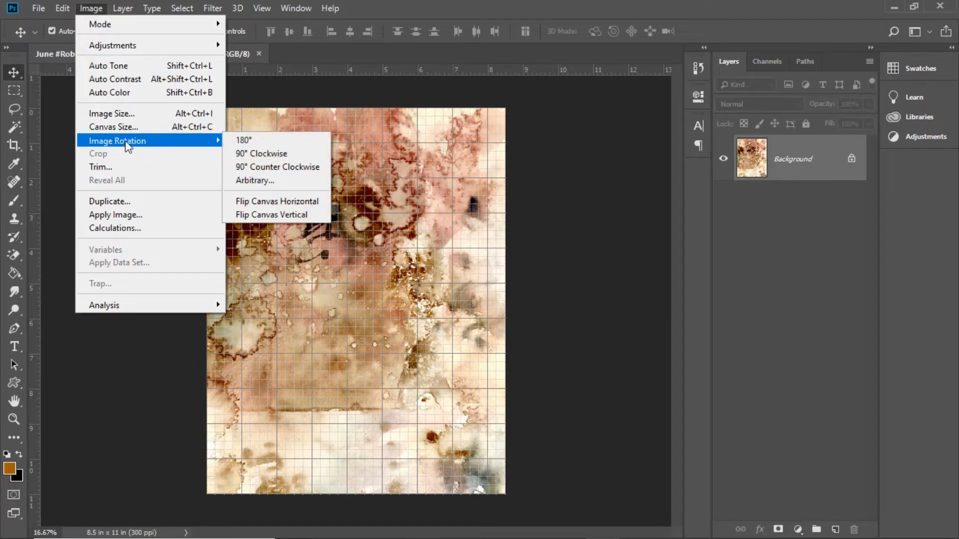
pyautogui.click(256, 154)
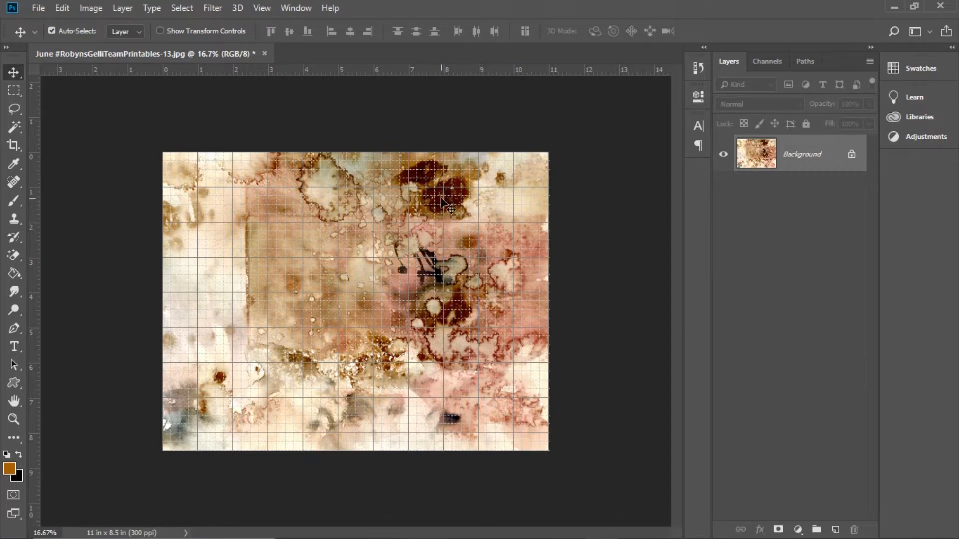
# Resize the image to 7 inches wide by 5 inches high and fit it on screen.
pyautogui.click(85, 10)
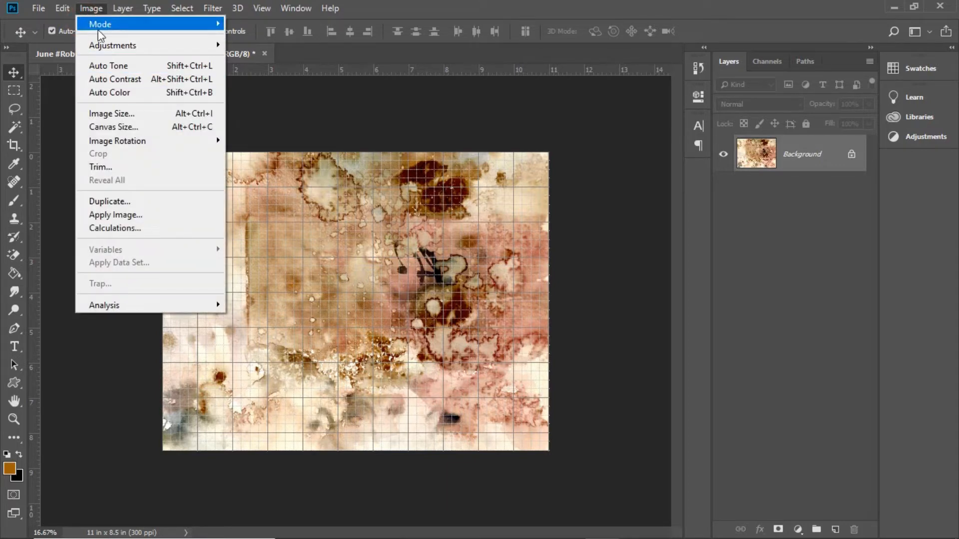
pyautogui.click(112, 113)
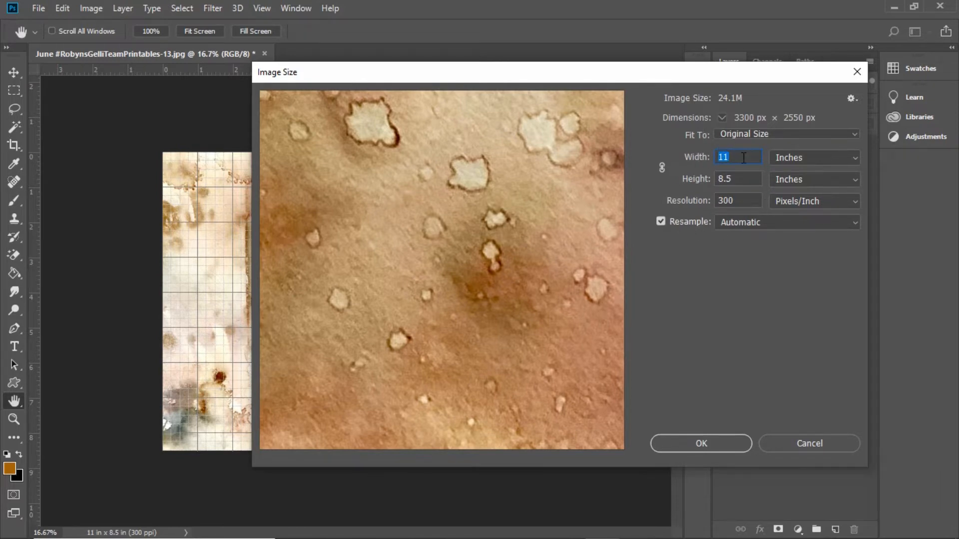
pyautogui.write('7')
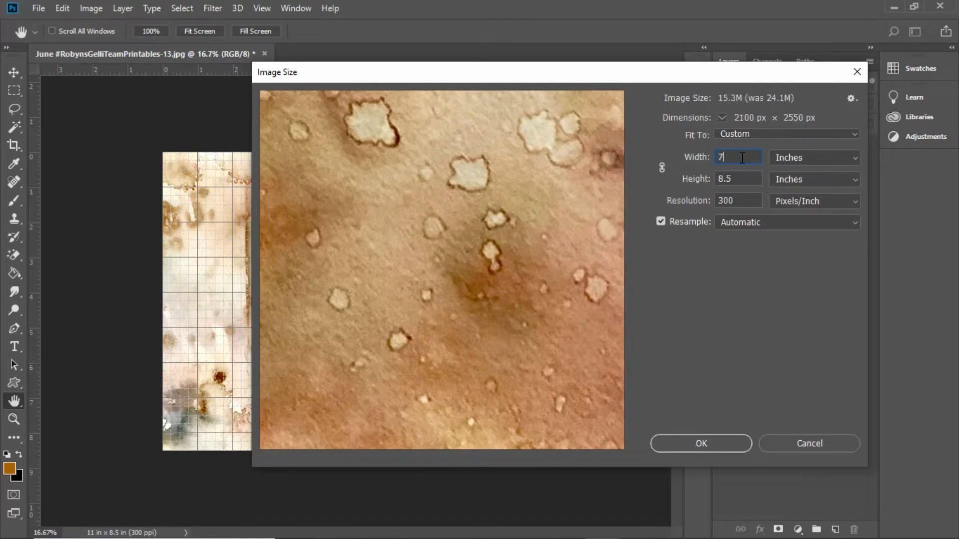
pyautogui.press('Tab')
pyautogui.write('5')
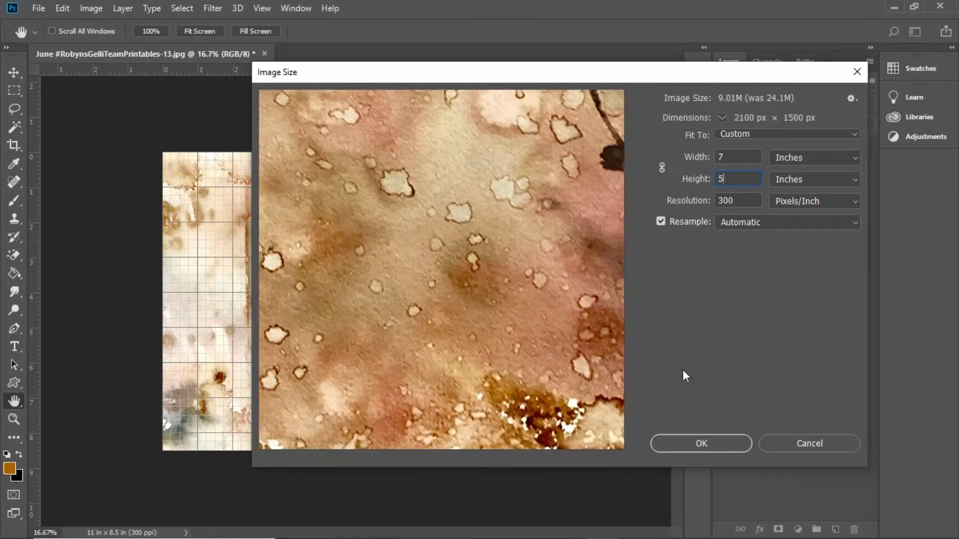
pyautogui.click(718, 441)
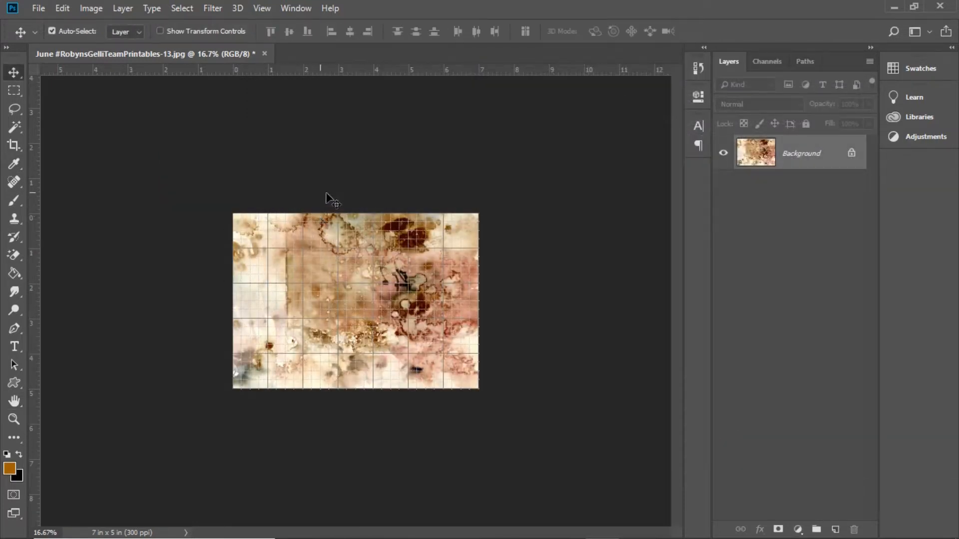
pyautogui.click(260, 8)
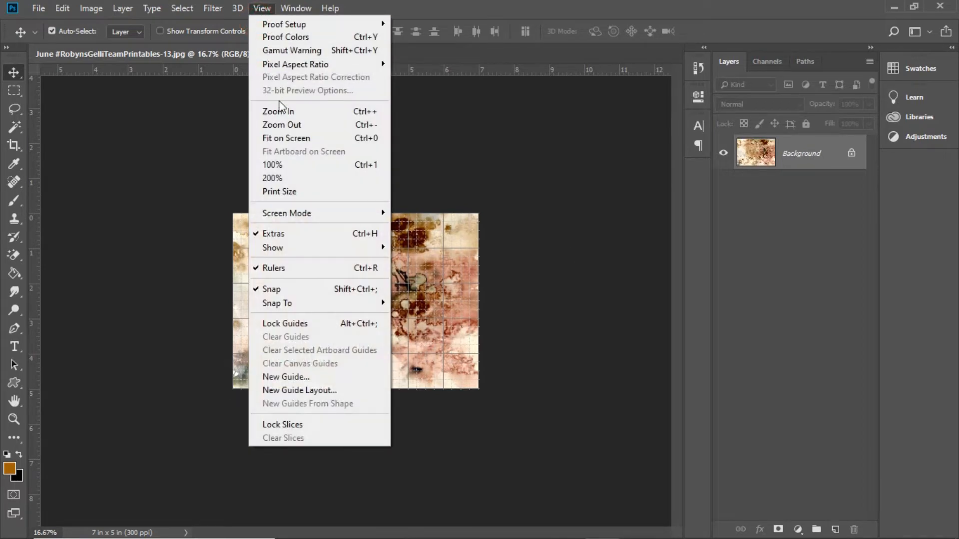
pyautogui.click(280, 139)
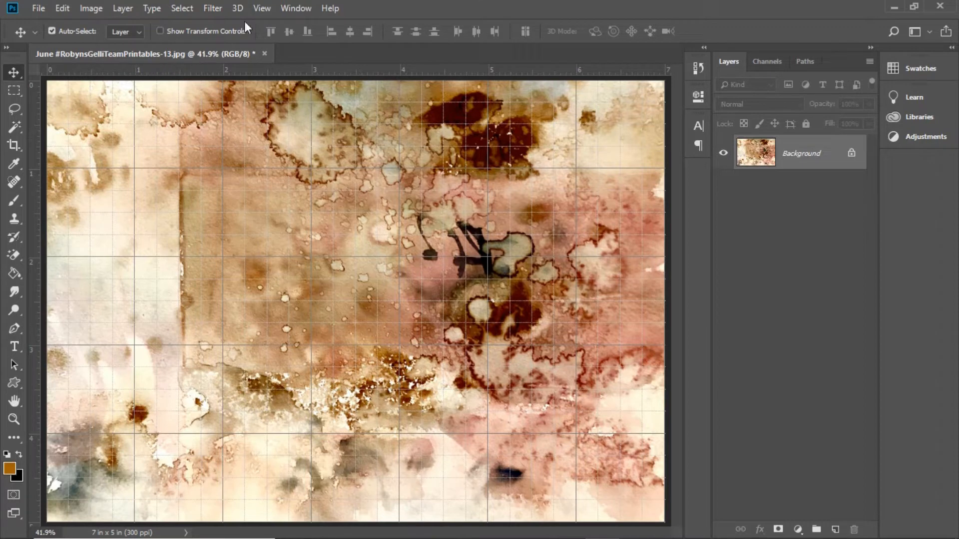
# Hide the document rulers and show them again.
pyautogui.click(261, 8)
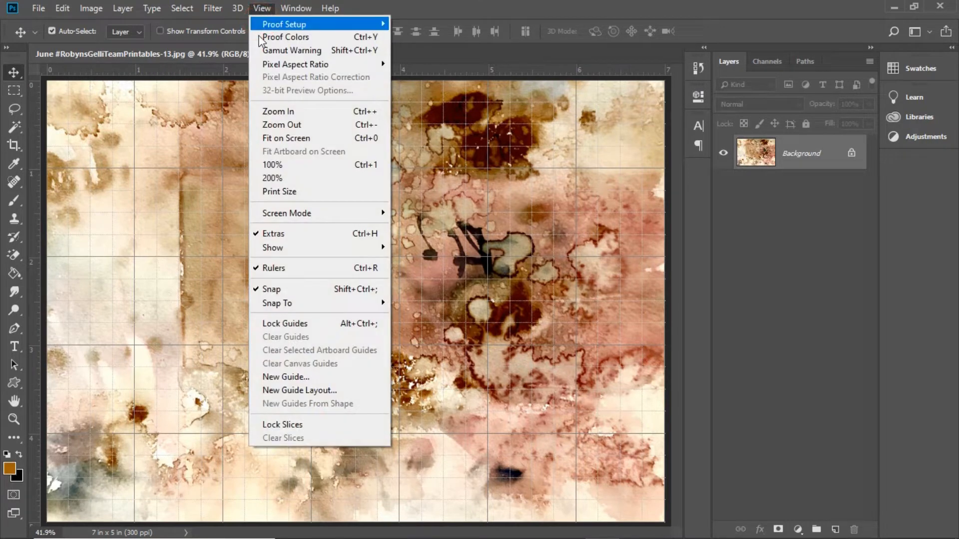
pyautogui.click(277, 270)
pyautogui.click(260, 8)
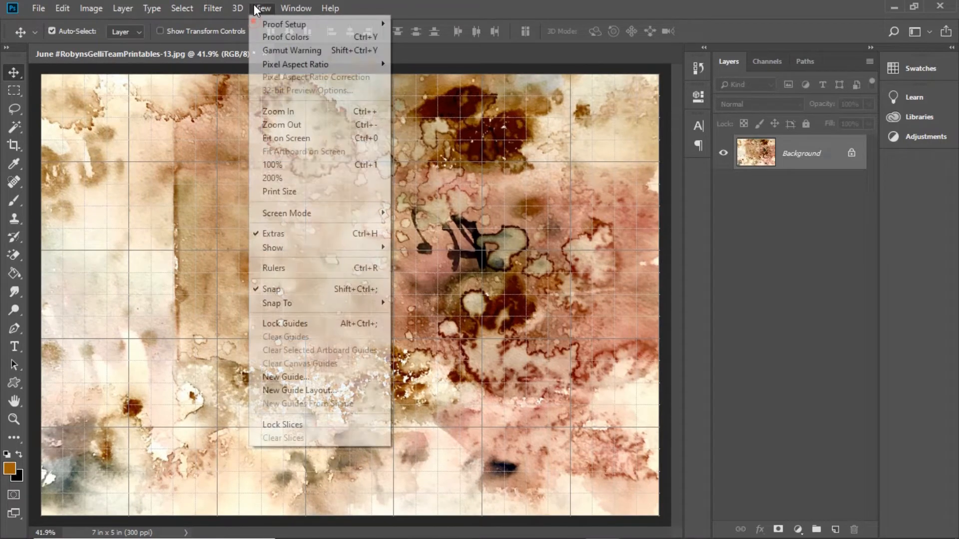
pyautogui.click(268, 268)
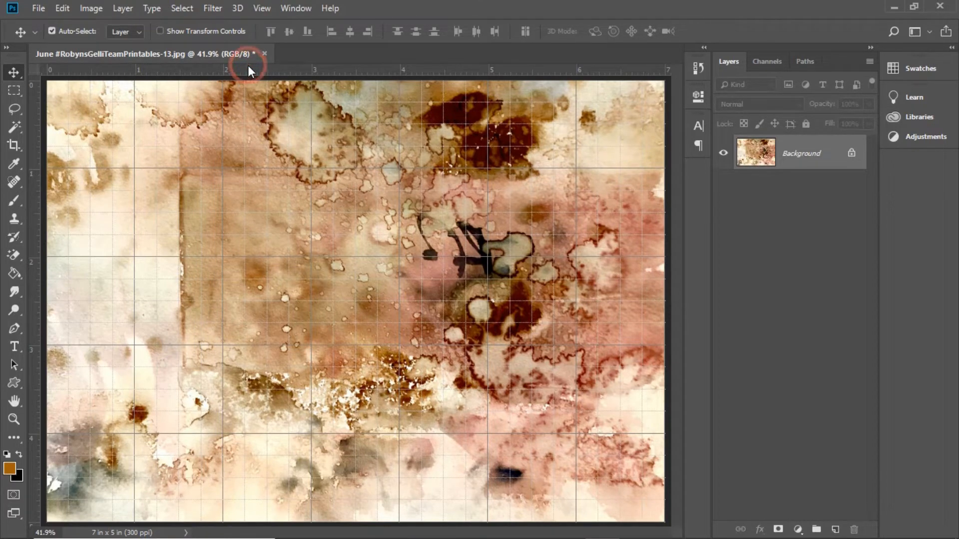
# Add a horizontal guide at 2.5 in and vertical guides at 3.5, 6.75 and 3.75 in.
pyautogui.moveTo(248, 65); pyautogui.dragTo(235, 301)
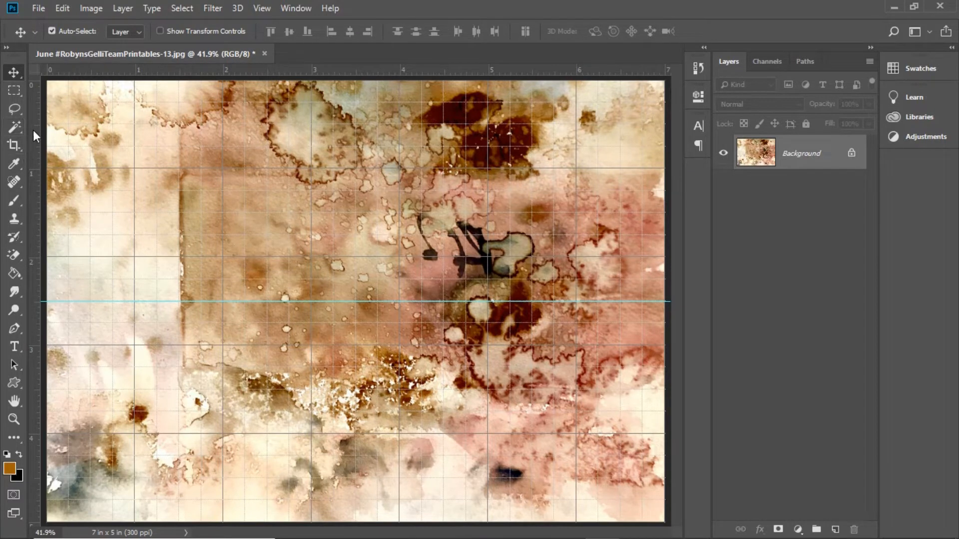
pyautogui.moveTo(33, 130); pyautogui.dragTo(355, 131)
pyautogui.moveTo(33, 145); pyautogui.dragTo(643, 117)
pyautogui.moveTo(37, 113); pyautogui.dragTo(380, 97)
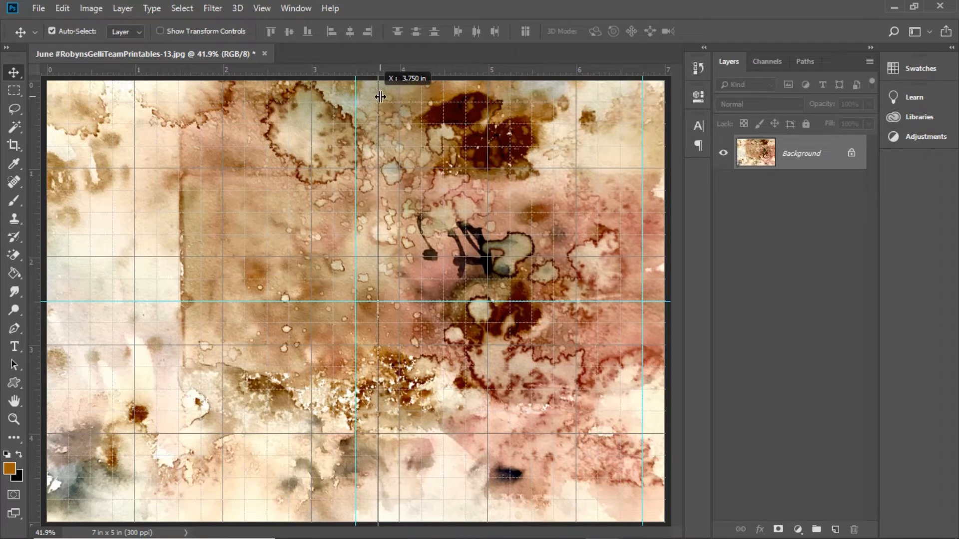
pyautogui.moveTo(380, 97); pyautogui.dragTo(379, 117)
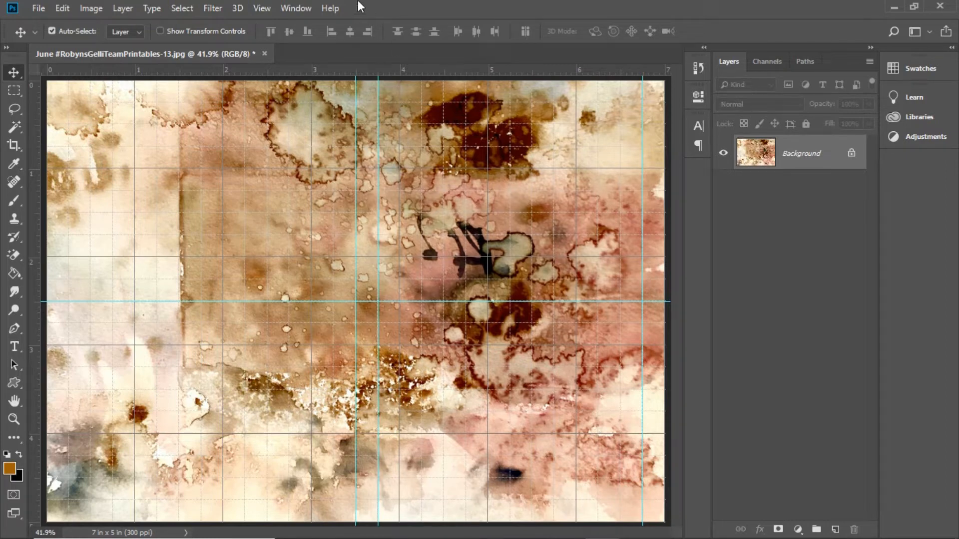
pyautogui.click(259, 9)
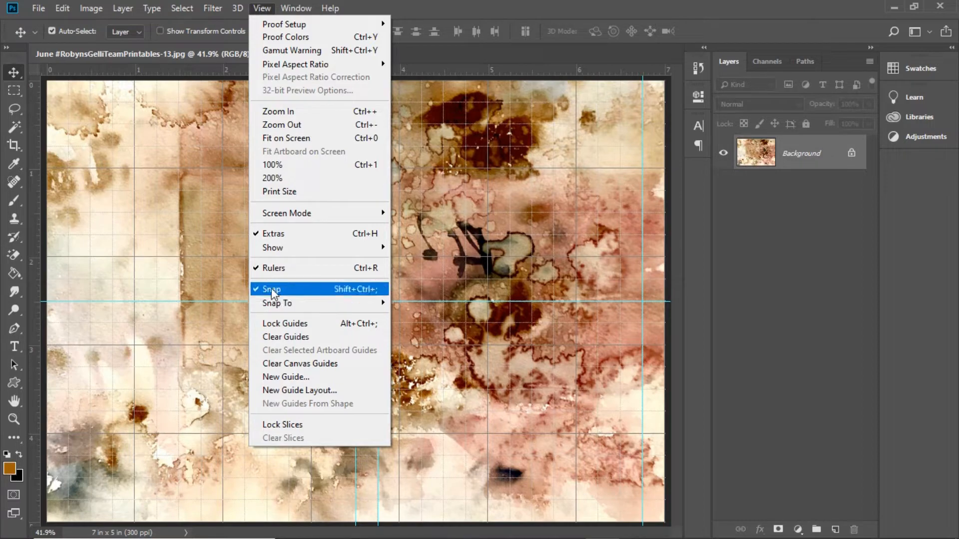
pyautogui.click(35, 97)
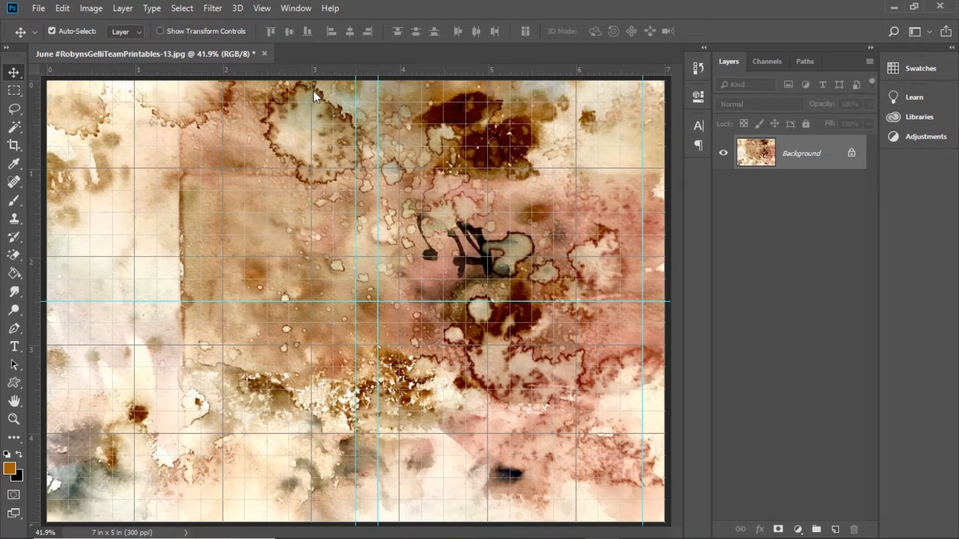
pyautogui.hotkey('ctrl', 'k')
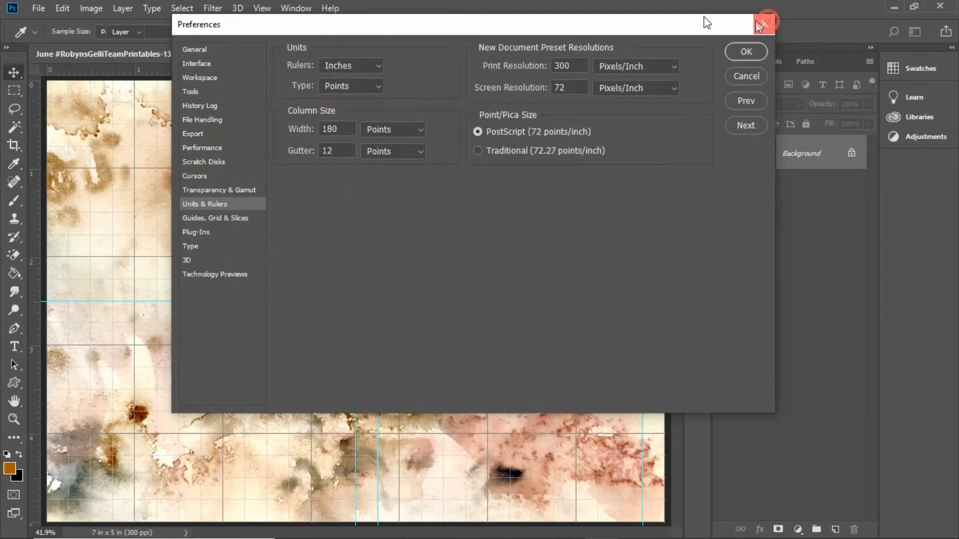
pyautogui.click(758, 25)
# Add vertical guides at 3.25 and 0.25 in and horizontal guides at 0.25, 0.75 and 3 in.
pyautogui.moveTo(31, 150); pyautogui.dragTo(333, 116)
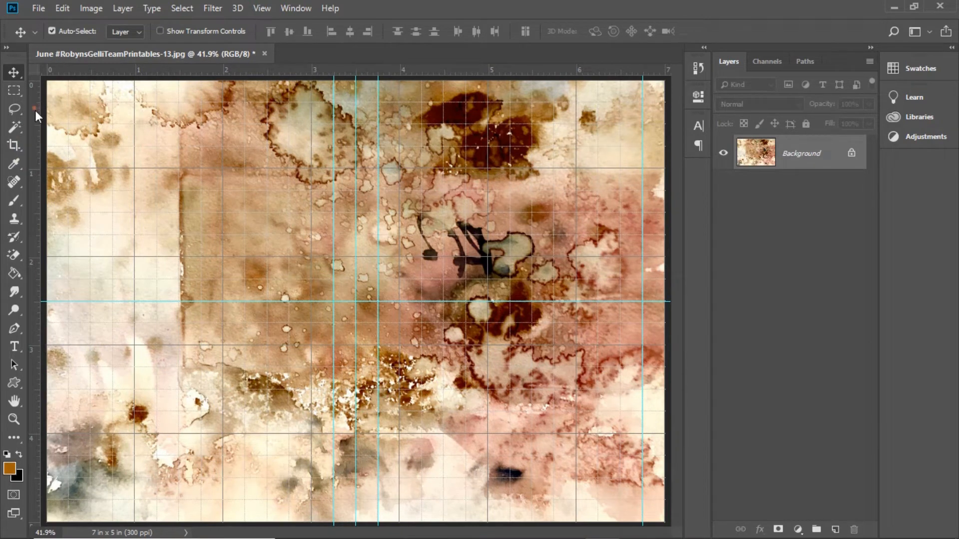
pyautogui.moveTo(33, 110); pyautogui.dragTo(72, 106)
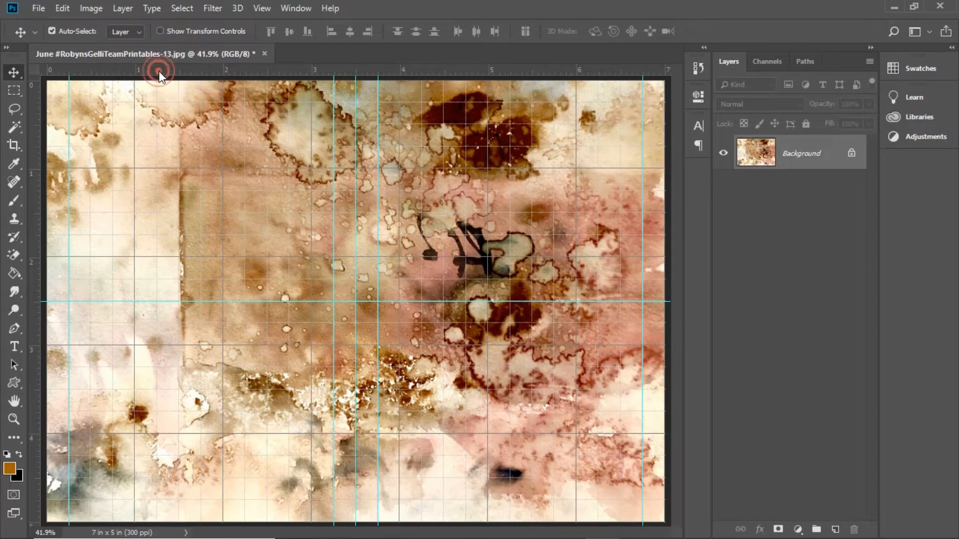
pyautogui.moveTo(159, 70); pyautogui.dragTo(153, 103)
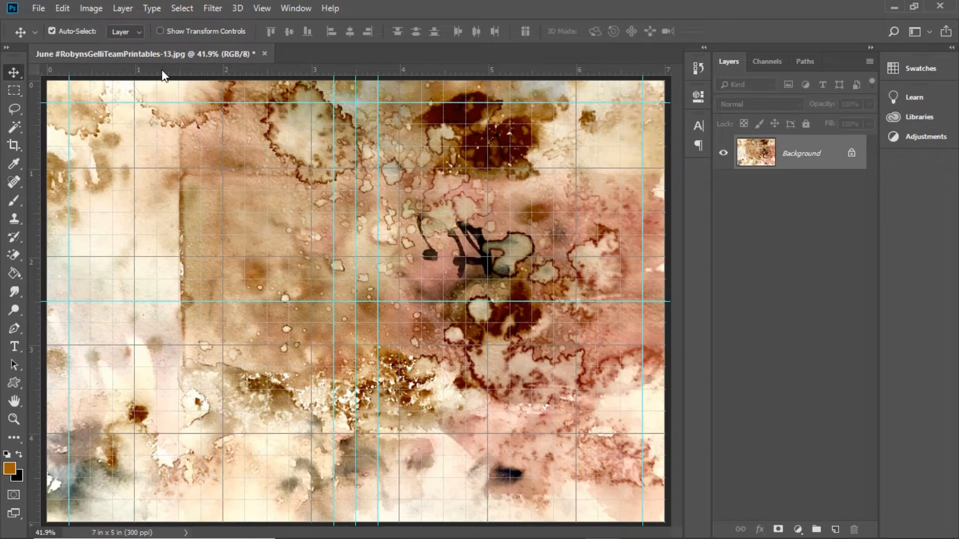
pyautogui.moveTo(163, 72); pyautogui.dragTo(153, 145)
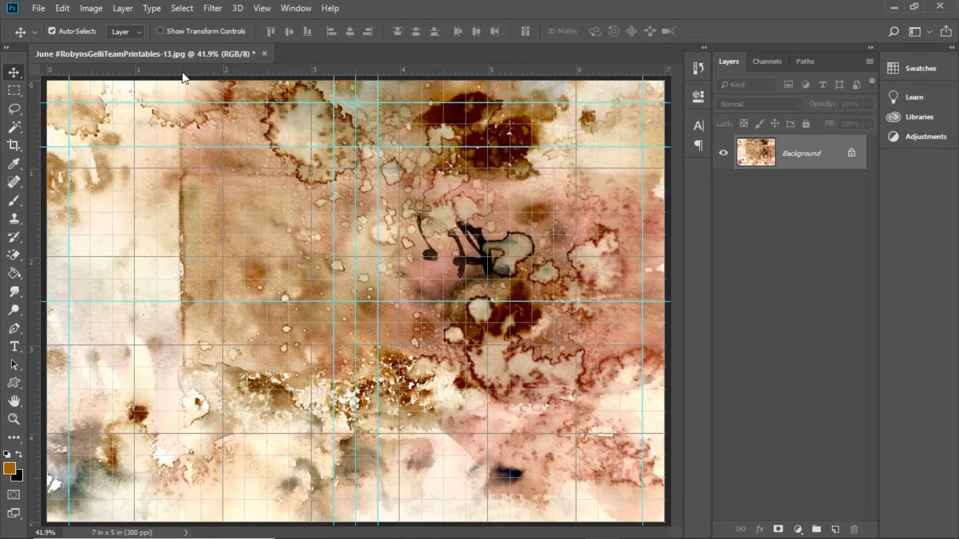
pyautogui.moveTo(182, 71); pyautogui.dragTo(140, 343)
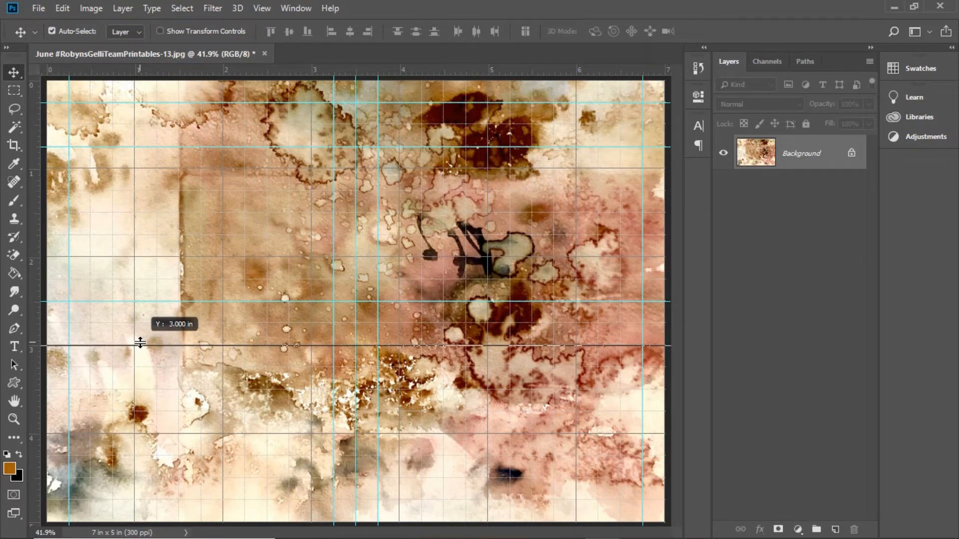
pyautogui.moveTo(140, 343); pyautogui.dragTo(140, 342)
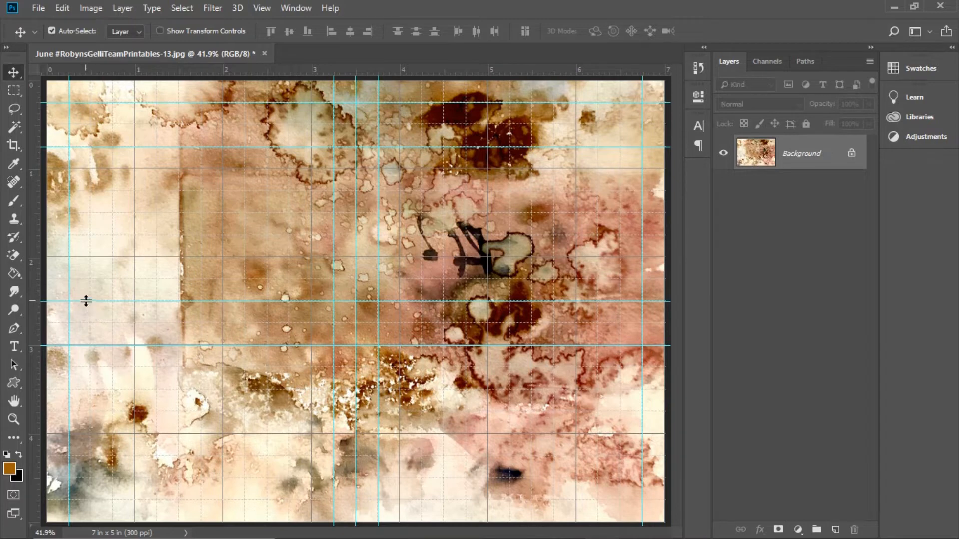
# Create a text box within the first card's guides, enter "Grace surrounds me", and extend the box down to about 1.25 in.
pyautogui.click(15, 350)
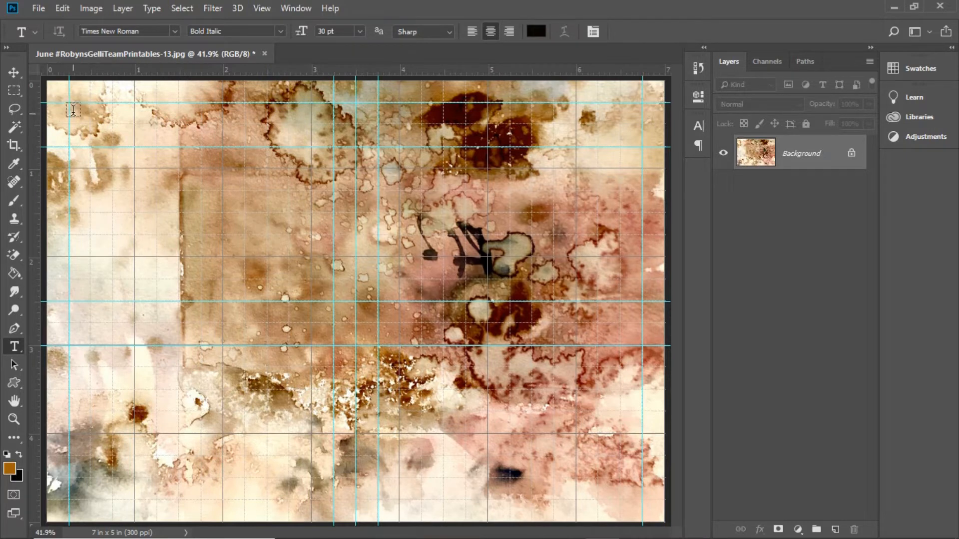
pyautogui.moveTo(69, 103); pyautogui.dragTo(334, 145)
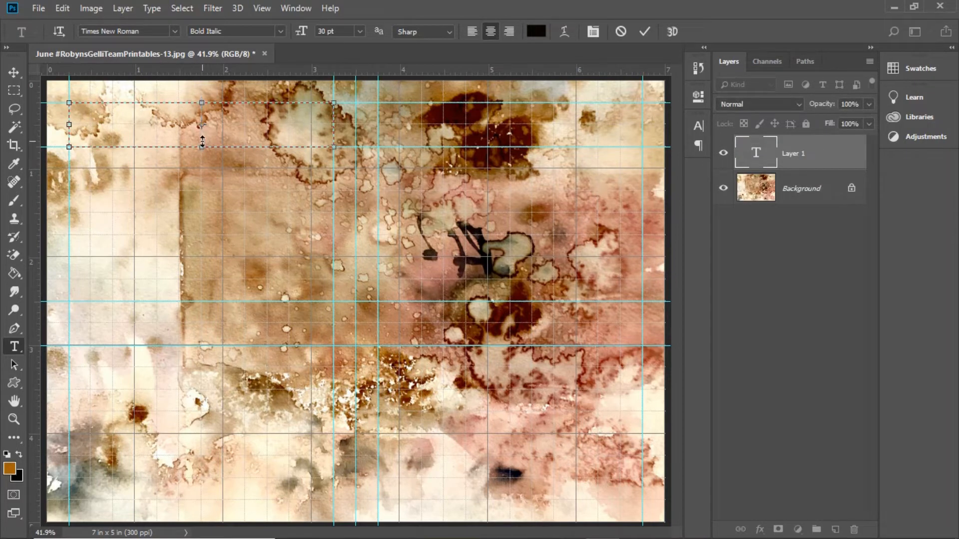
pyautogui.moveTo(200, 145)
pyautogui.mouseDown()
pyautogui.moveTo(195, 197)
pyautogui.moveTo(197, 148)
pyautogui.mouseUp()
pyautogui.write('Gr')
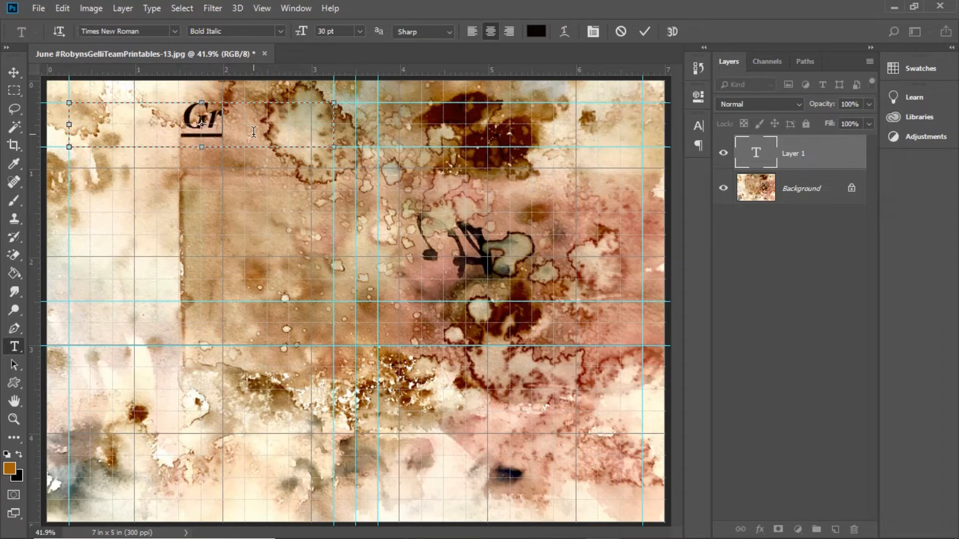
pyautogui.write('ace')
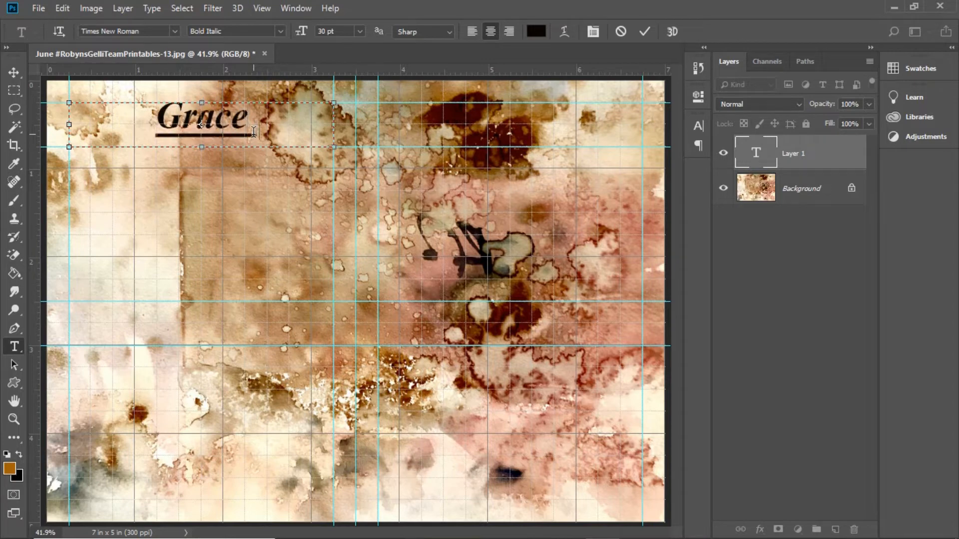
pyautogui.write(' surrounds')
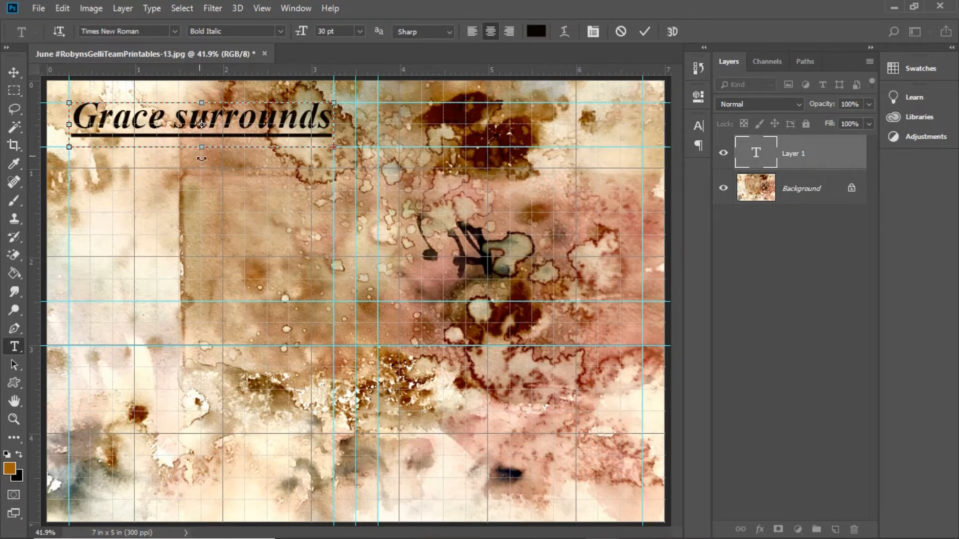
pyautogui.moveTo(203, 147); pyautogui.dragTo(199, 191)
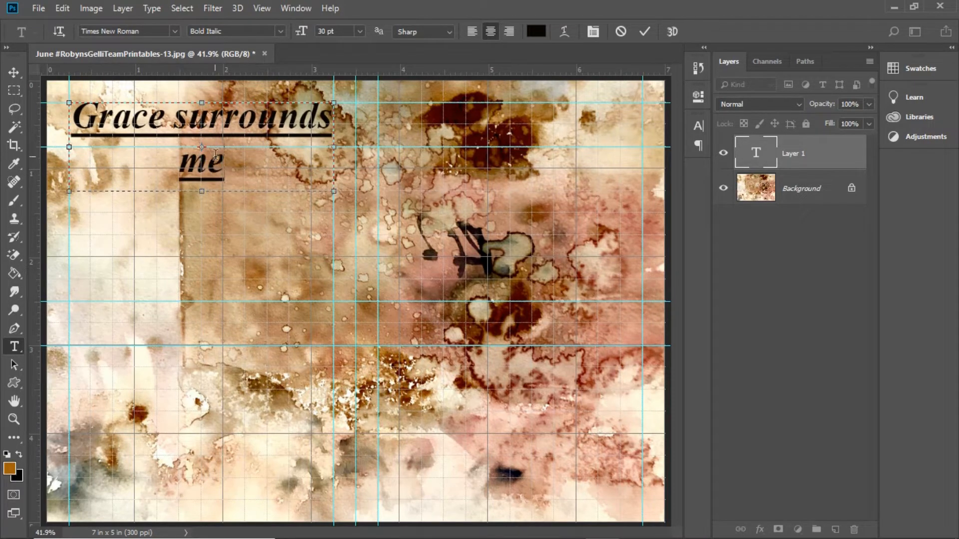
# Reduce the "Grace surrounds me" text to 24 pt so it fits on one line, and commit the edit.
pyautogui.moveTo(224, 160); pyautogui.dragTo(72, 118)
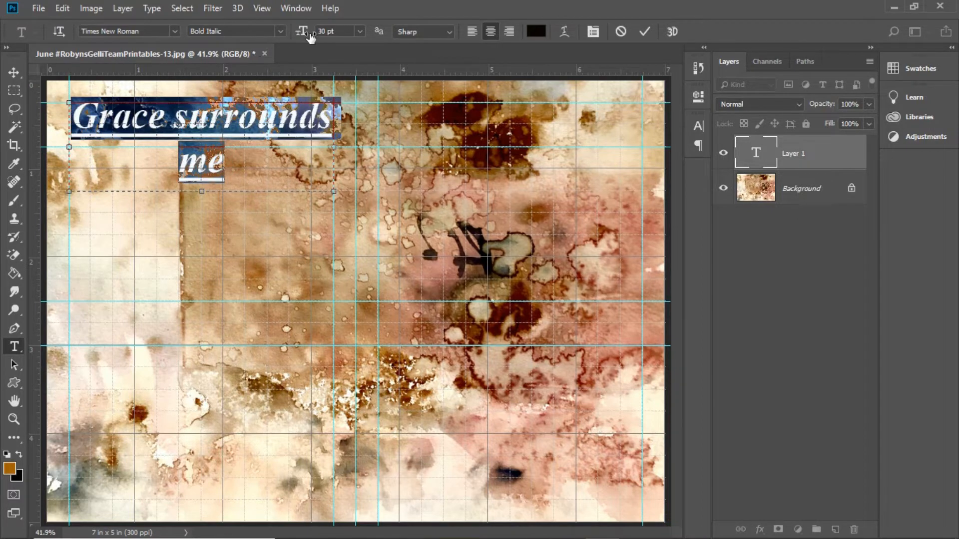
pyautogui.click(358, 31)
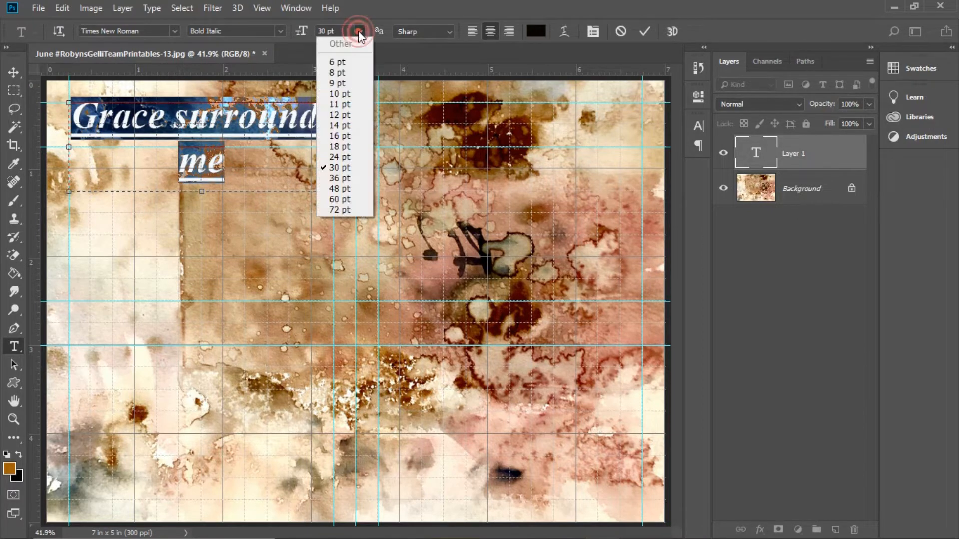
pyautogui.click(339, 157)
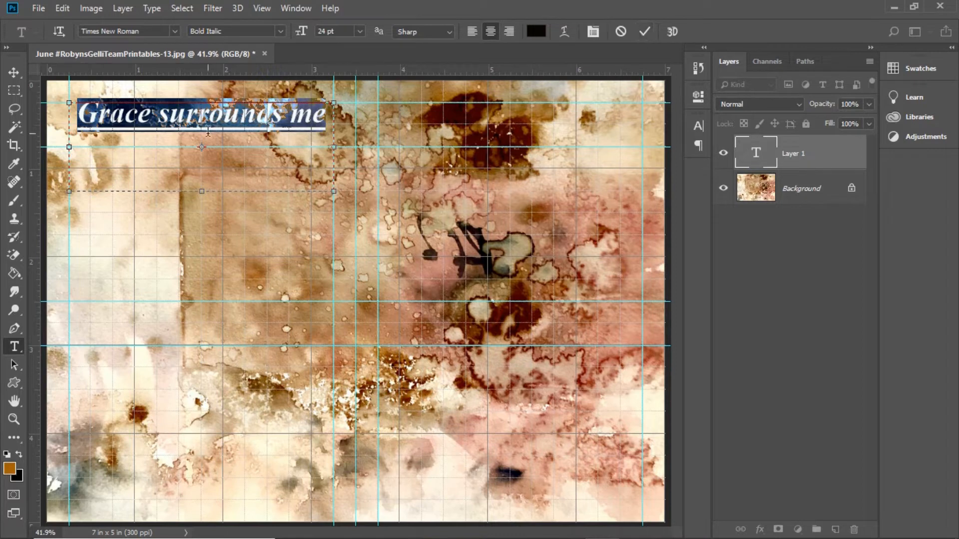
pyautogui.click(290, 145)
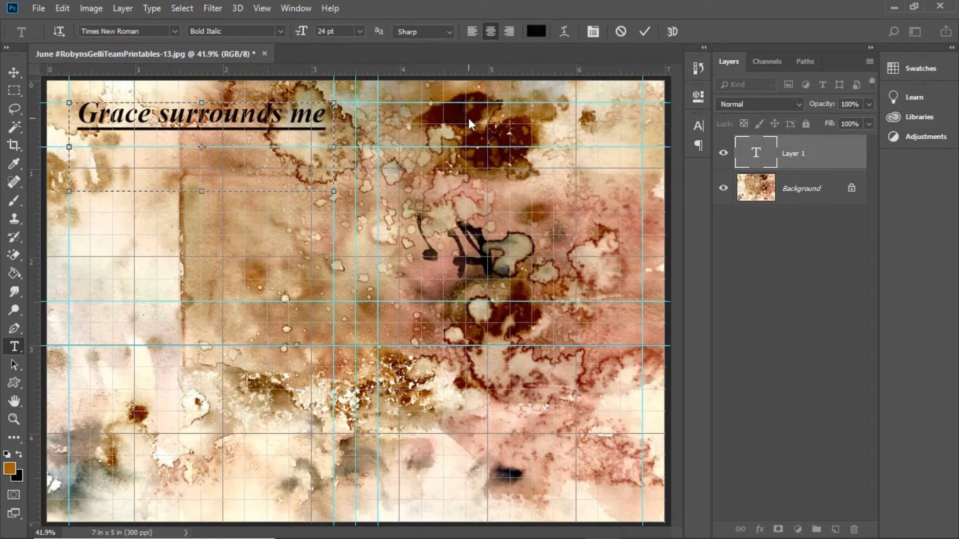
pyautogui.hotkey('ctrl', 'Return')
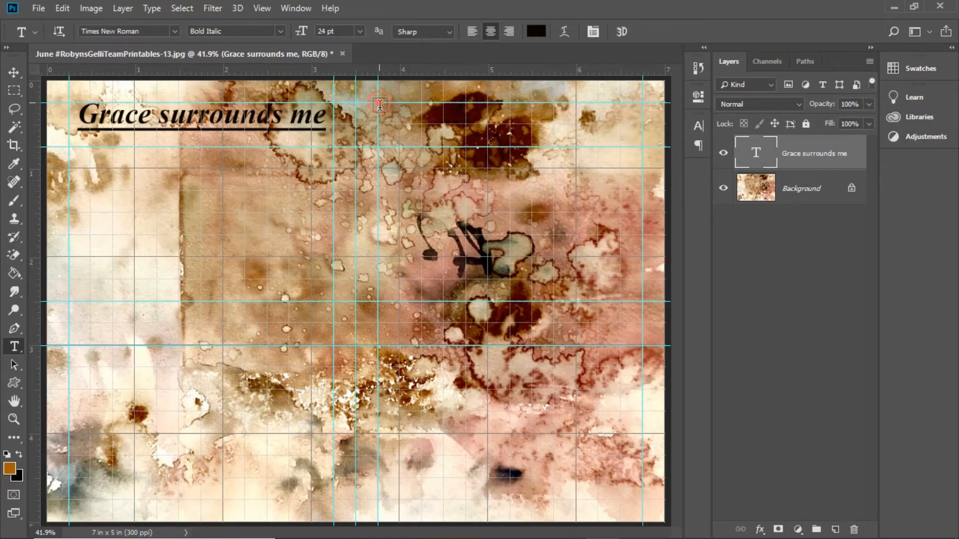
# Create a text box within the upper guides of the second card and enter "I'm divinely protected".
pyautogui.moveTo(379, 101); pyautogui.dragTo(638, 144)
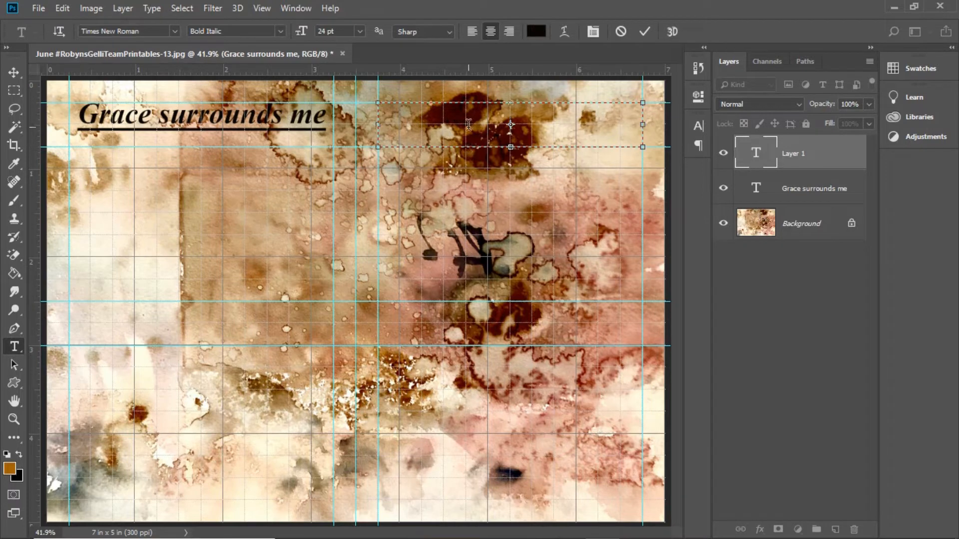
pyautogui.write('I')
pyautogui.write("'m")
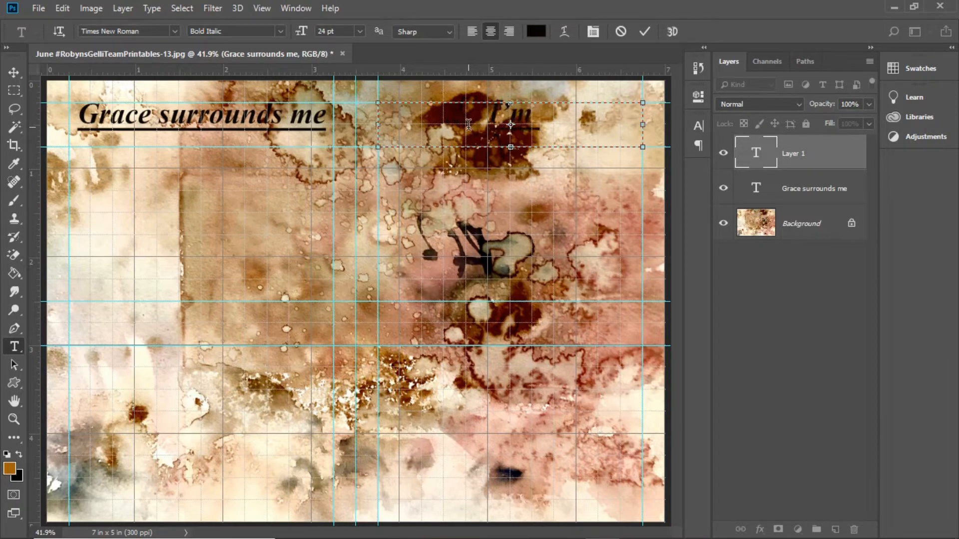
pyautogui.write(' divi')
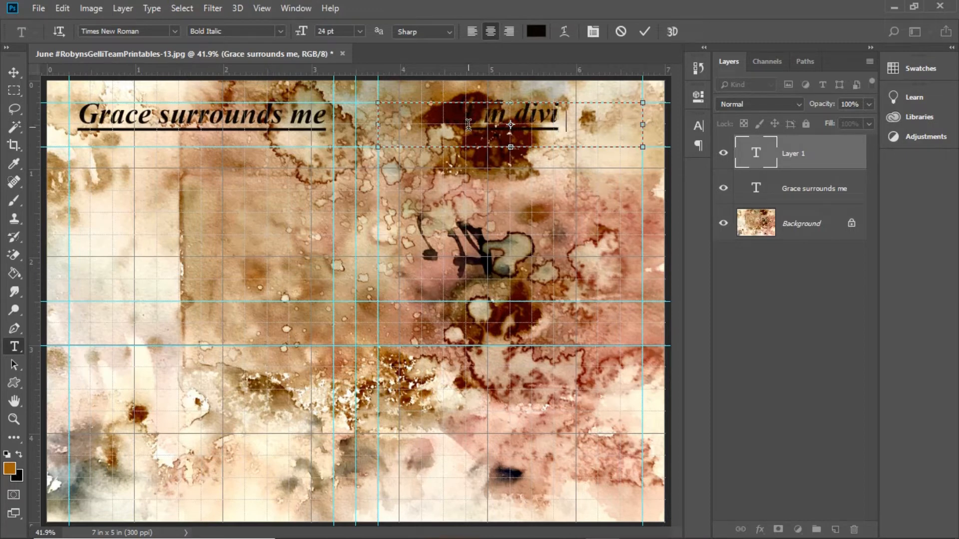
pyautogui.write('nely p')
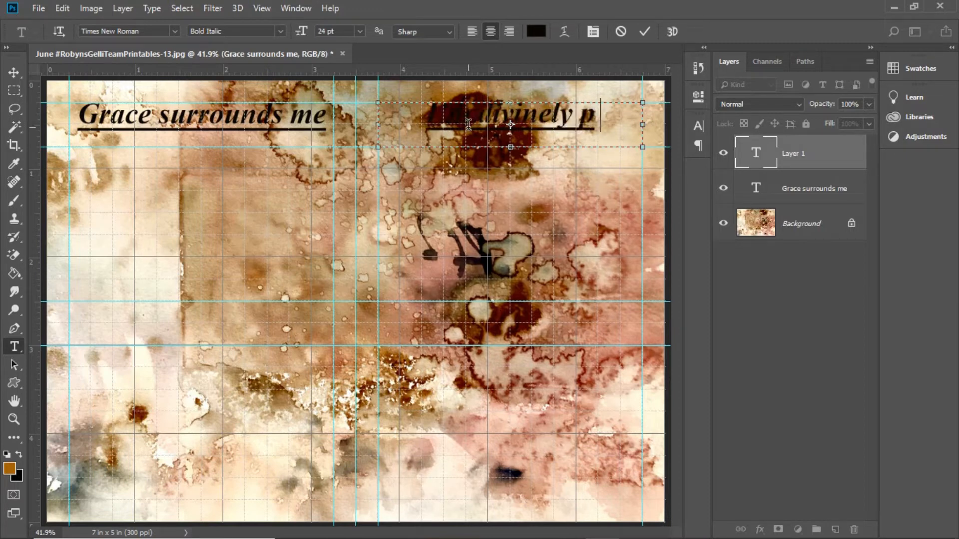
pyautogui.write('rotected')
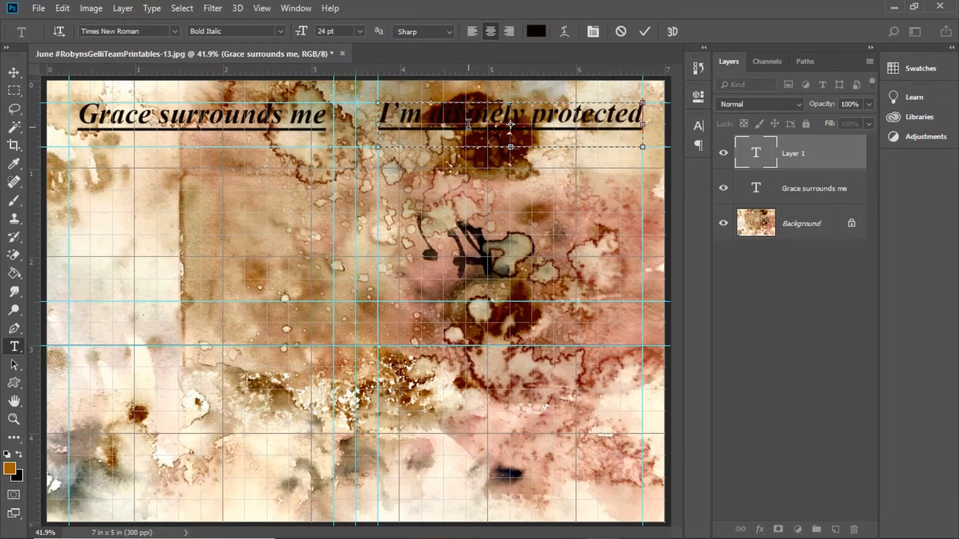
pyautogui.click(645, 31)
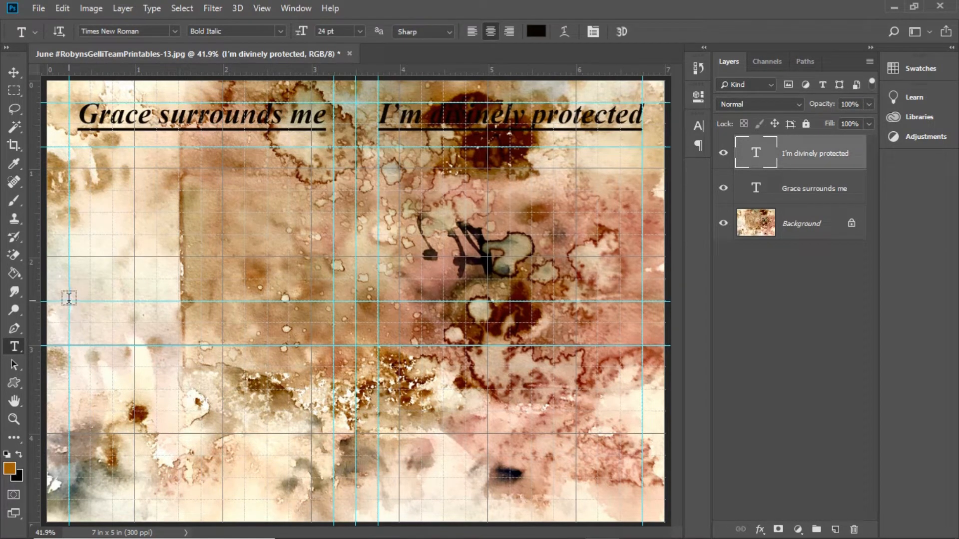
# Create a text box within the guides of the lower-left card, enter "Today's Action", and discard the stray empty text layer.
pyautogui.moveTo(69, 301); pyautogui.dragTo(333, 345)
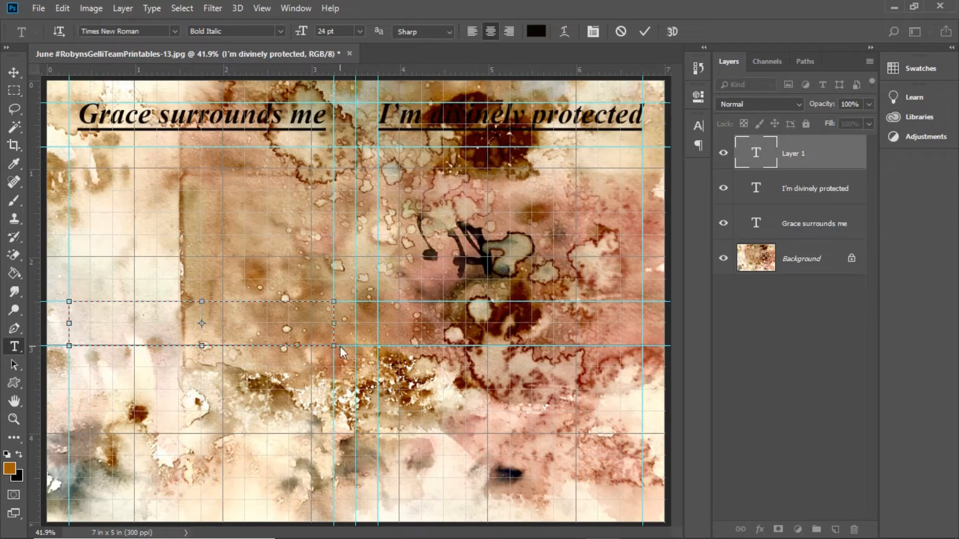
pyautogui.write('Today')
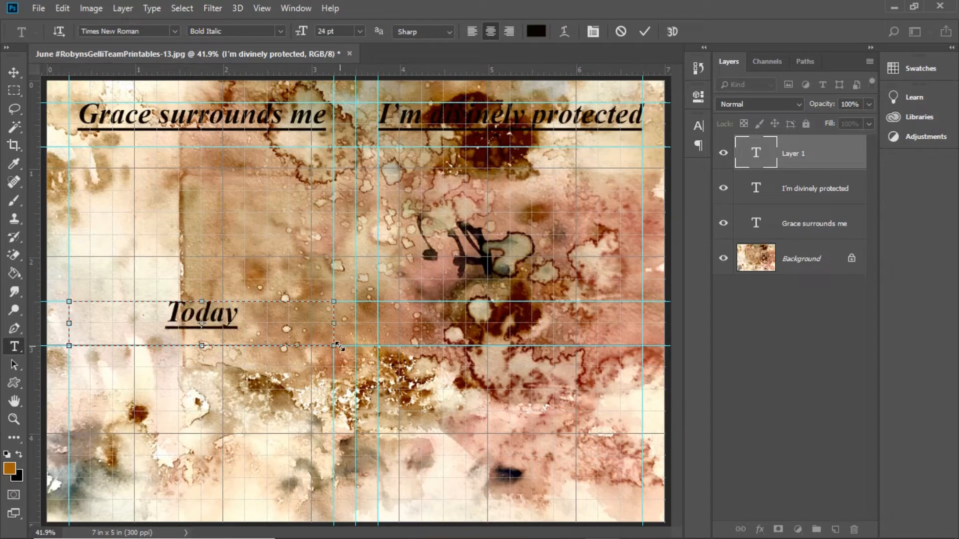
pyautogui.write("'s Action")
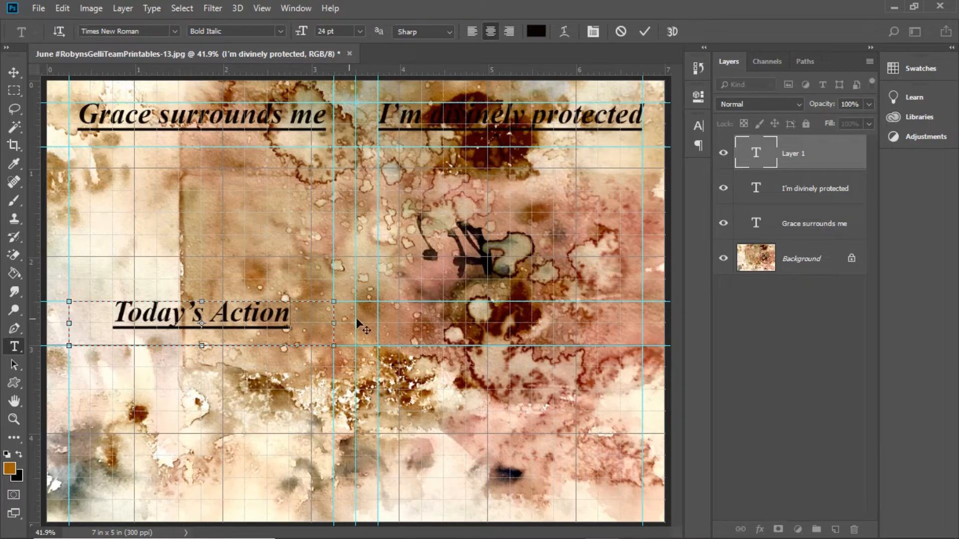
pyautogui.click(417, 324)
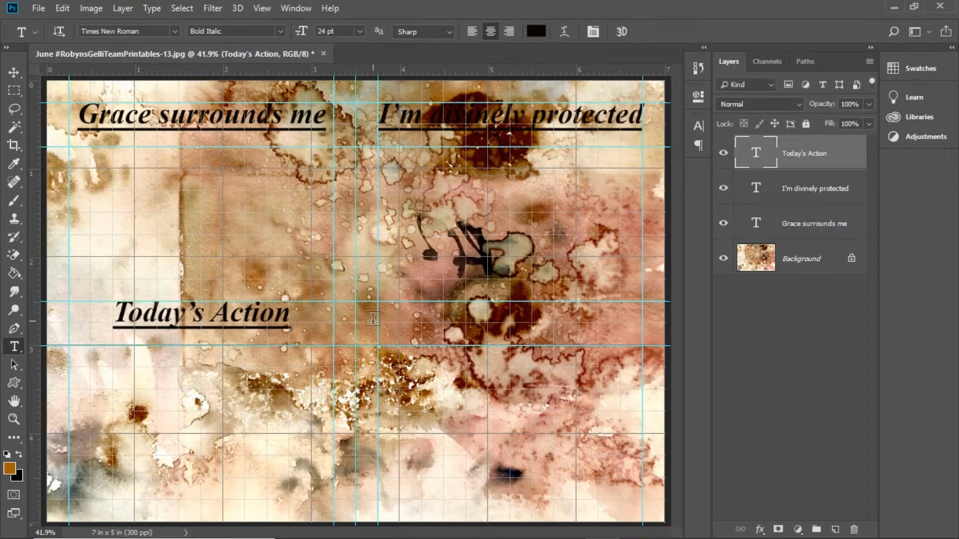
pyautogui.moveTo(380, 301)
pyautogui.mouseDown()
pyautogui.moveTo(414, 311)
pyautogui.moveTo(383, 303)
pyautogui.mouseUp()
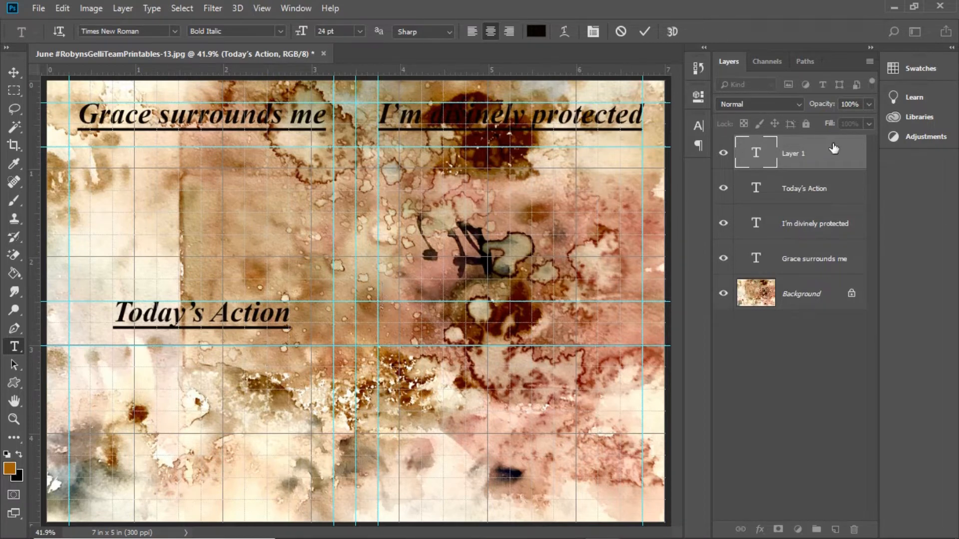
pyautogui.moveTo(833, 148); pyautogui.dragTo(854, 528)
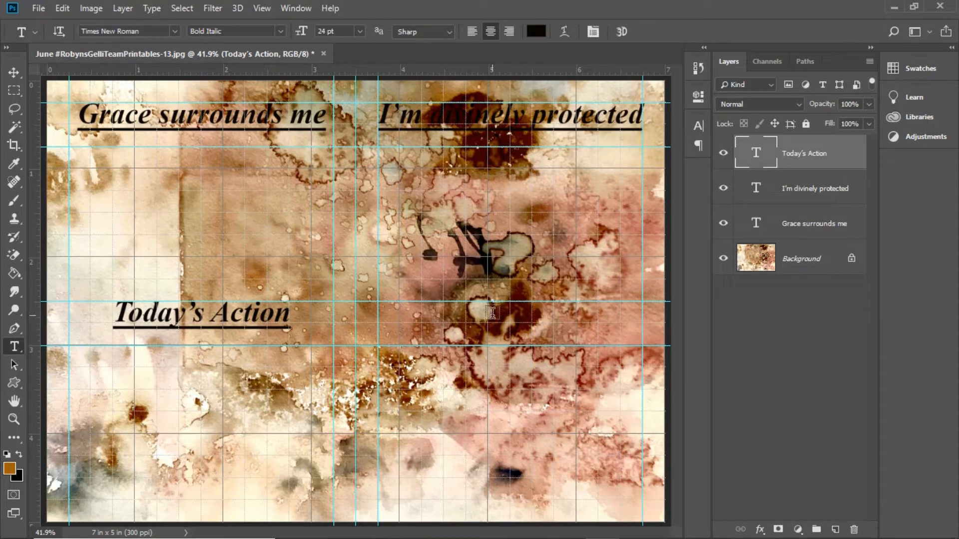
# Activate the Move tool and select the layers one by one down to Background and back up to review the stack.
pyautogui.click(14, 72)
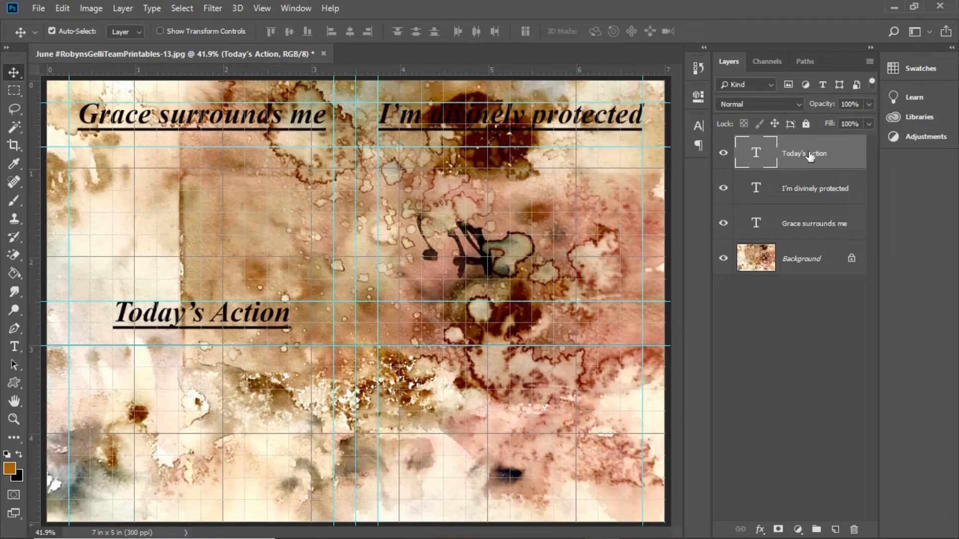
pyautogui.click(808, 195)
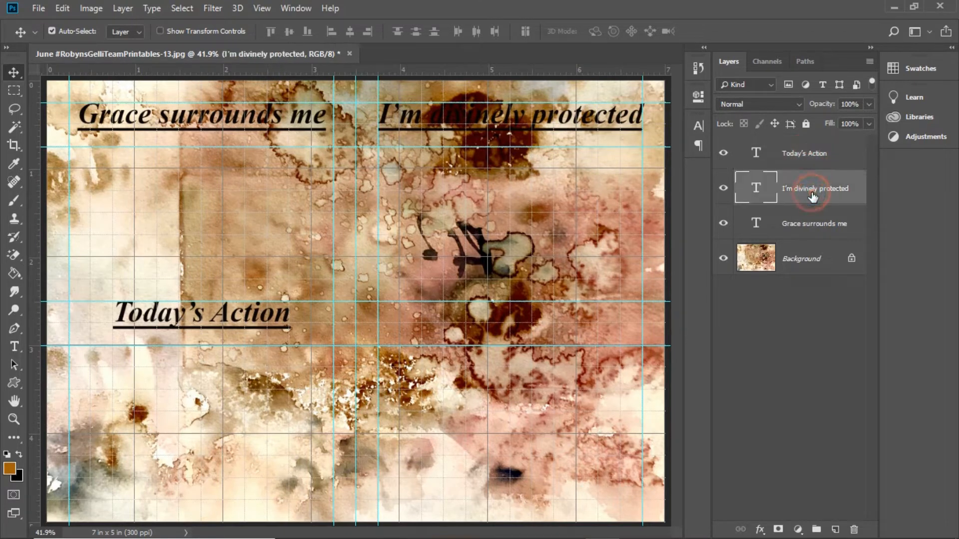
pyautogui.click(805, 226)
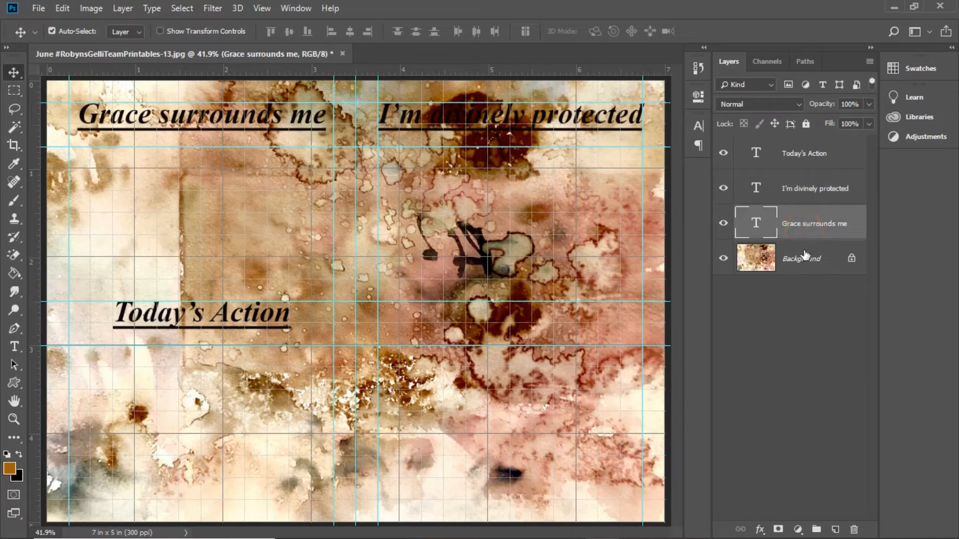
pyautogui.click(807, 270)
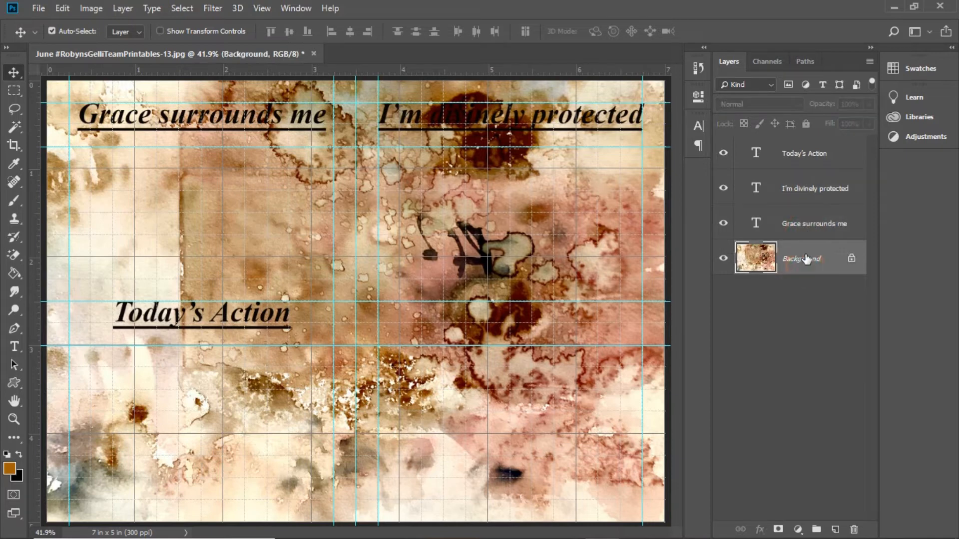
pyautogui.click(802, 227)
pyautogui.click(802, 195)
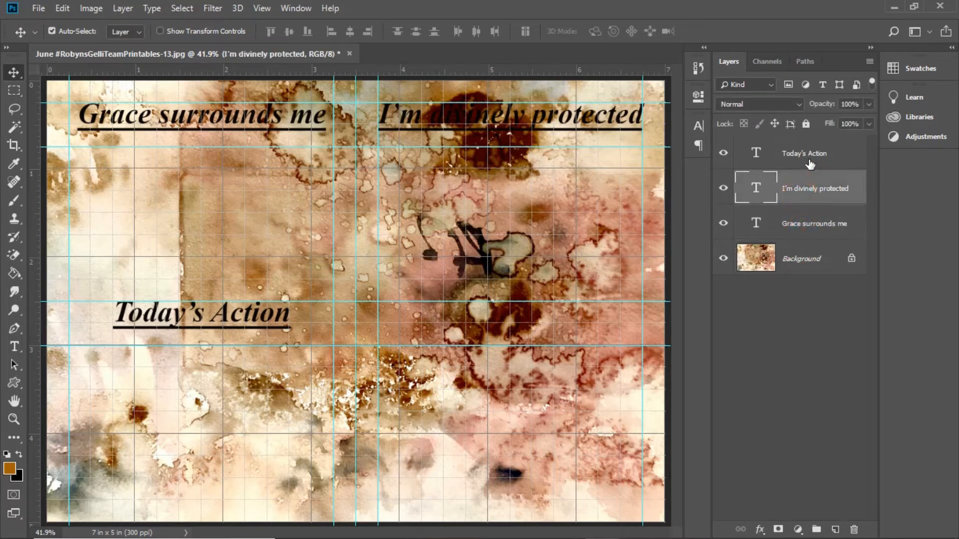
# Duplicate the "Today's Action" text layer and move the copy across into the lower-right card between the same horizontal guides.
pyautogui.click(810, 164)
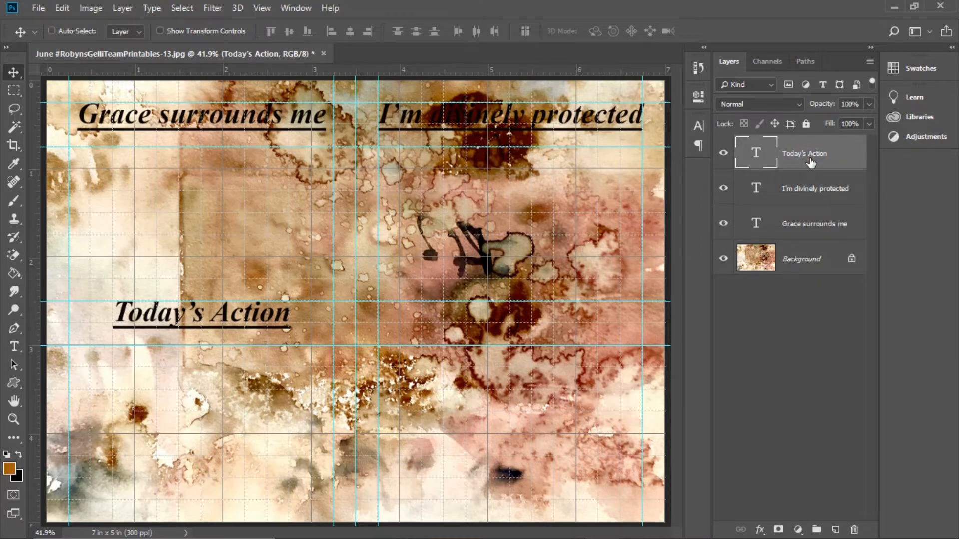
pyautogui.hotkey('ctrl', 'j')
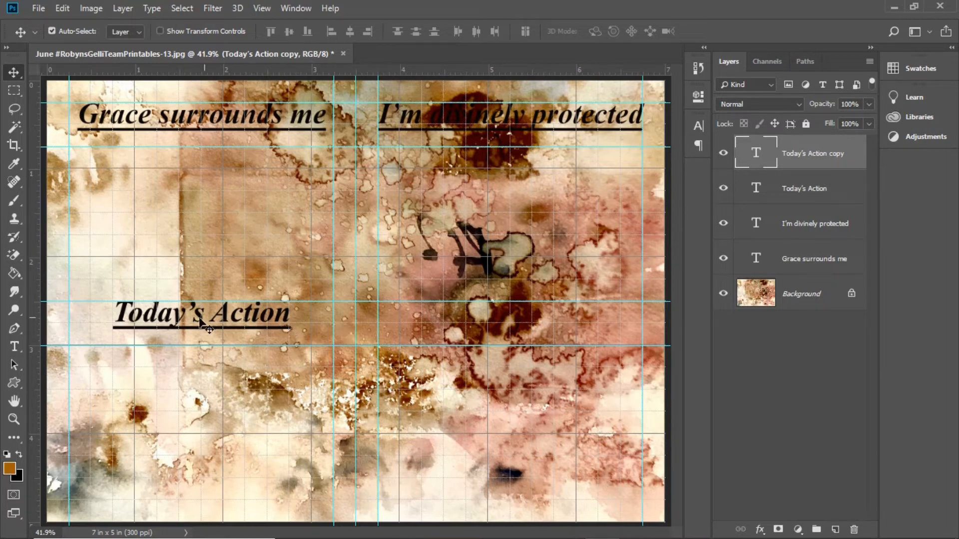
pyautogui.moveTo(199, 318); pyautogui.dragTo(507, 323)
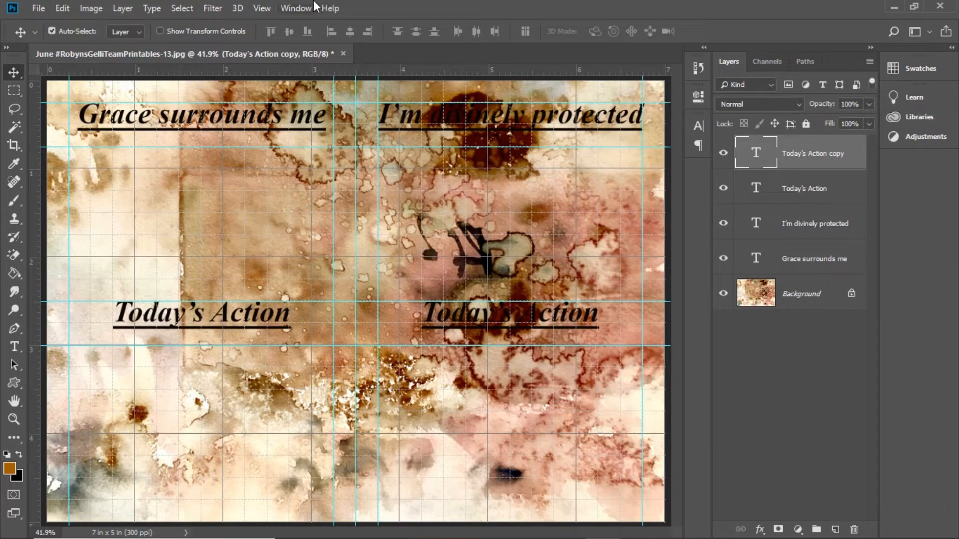
# Hide the extras so the guides and grid no longer cover the artwork.
pyautogui.click(263, 8)
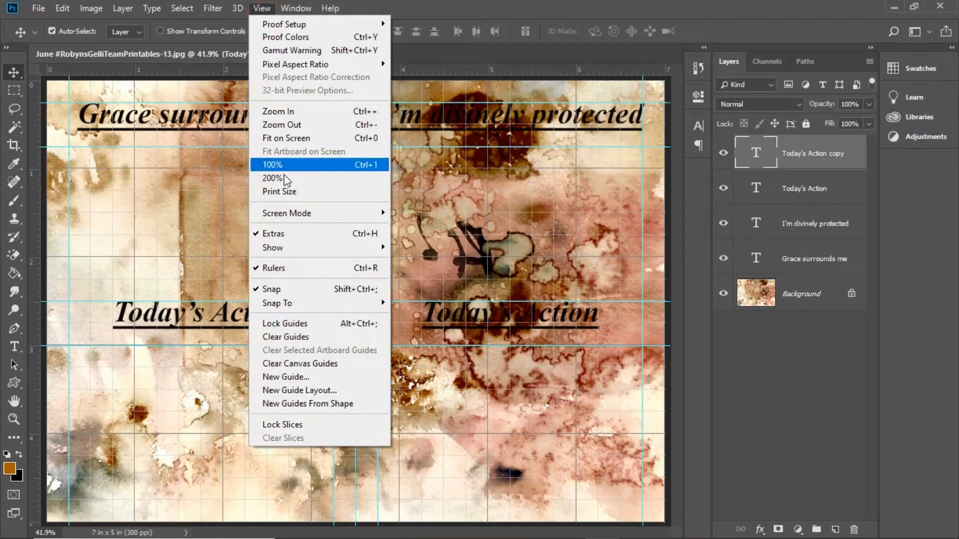
pyautogui.click(284, 235)
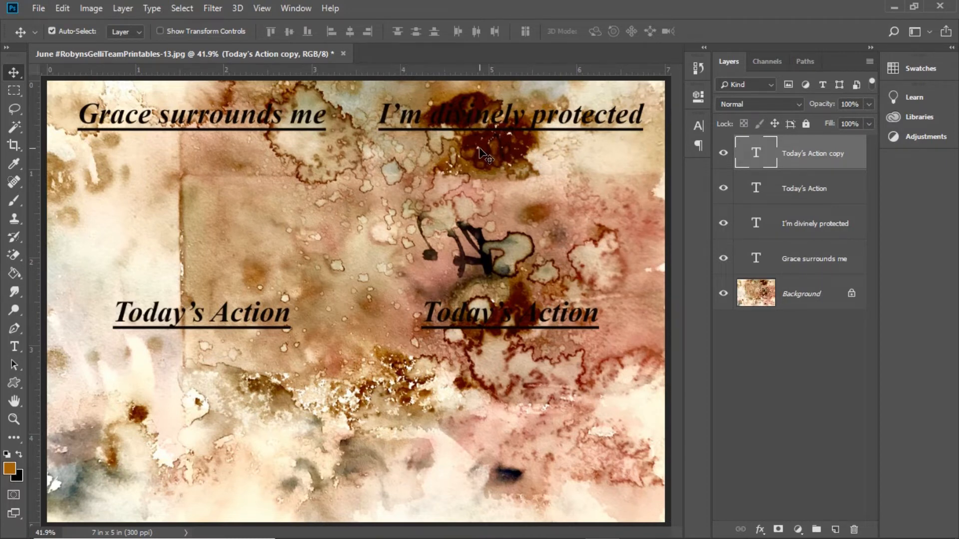
# Start a new document from the recent 7 x 5 in at 300 ppi preset, with inches as the width unit.
pyautogui.click(35, 8)
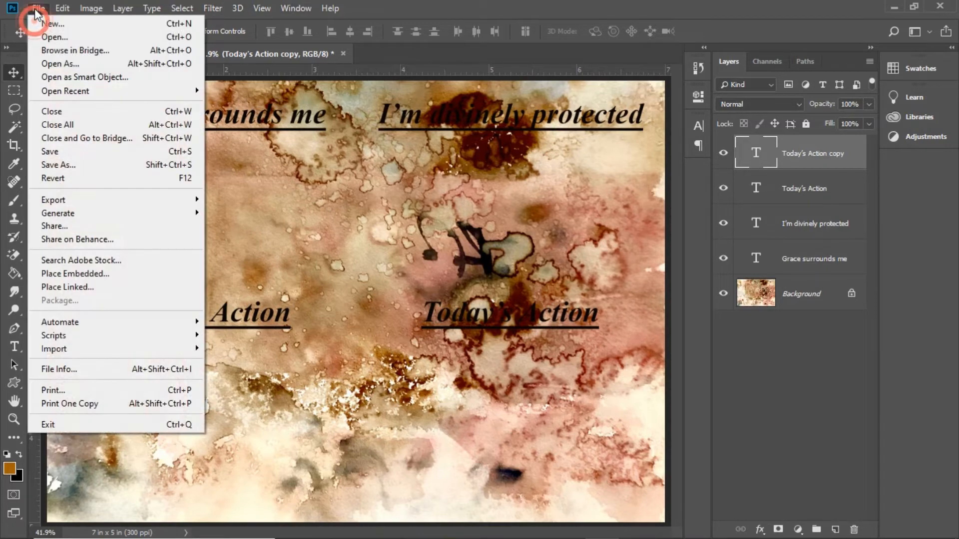
pyautogui.click(56, 23)
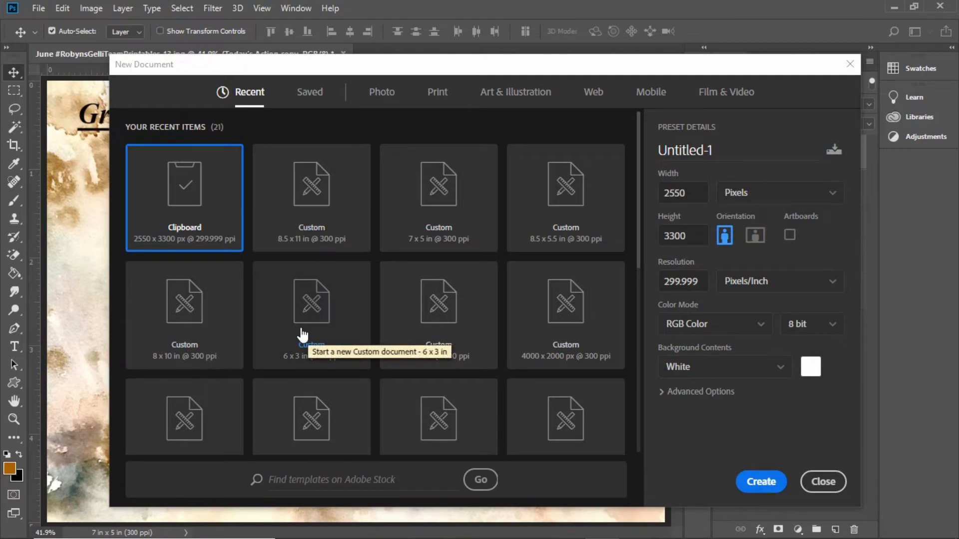
pyautogui.click(446, 182)
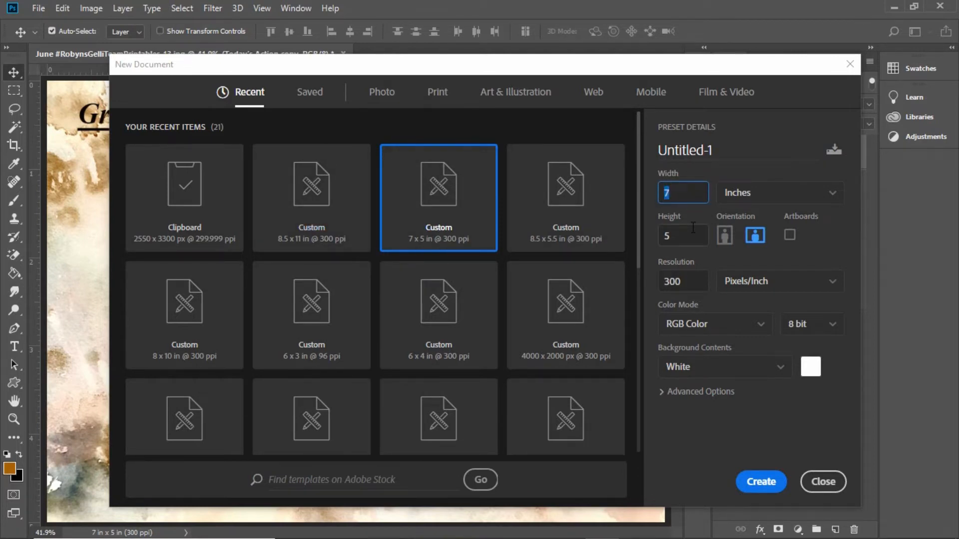
pyautogui.click(663, 234)
pyautogui.click(832, 195)
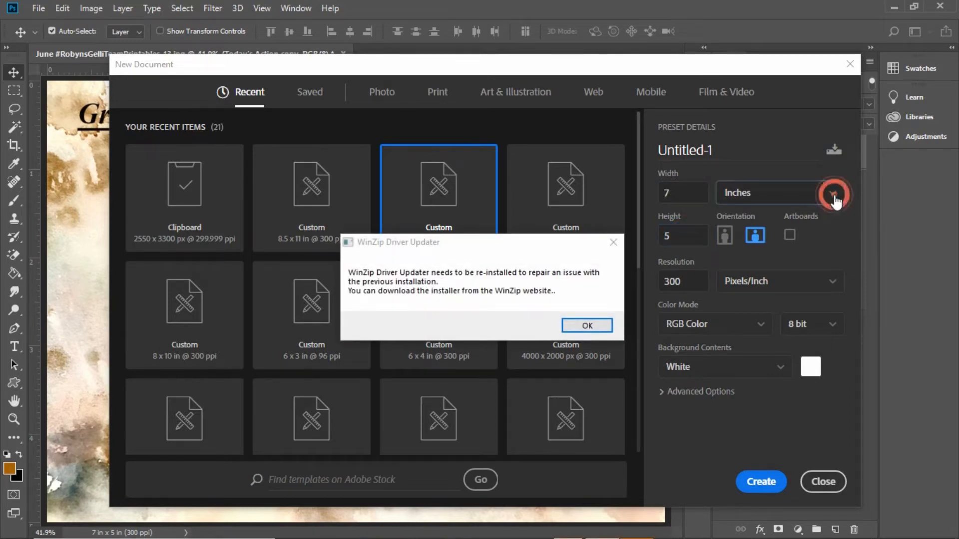
pyautogui.click(613, 244)
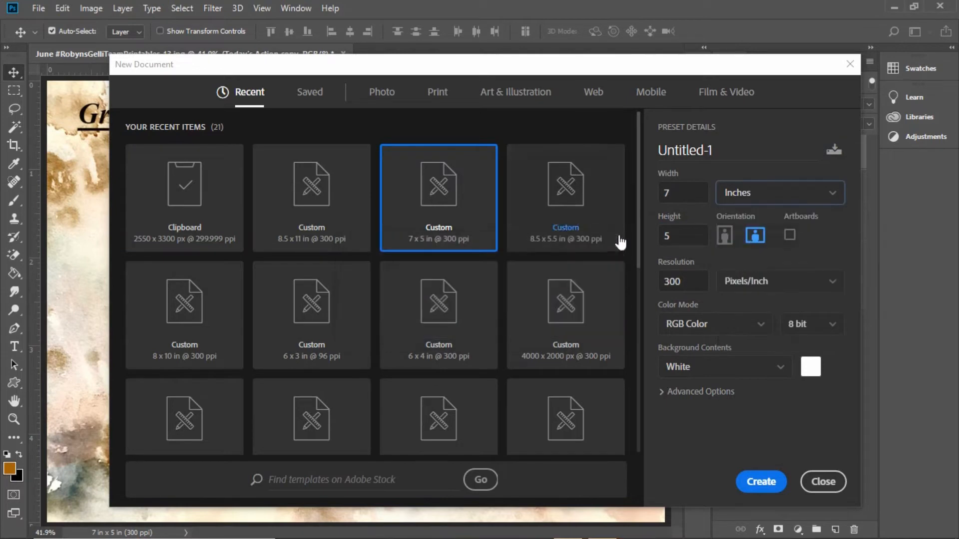
pyautogui.click(837, 197)
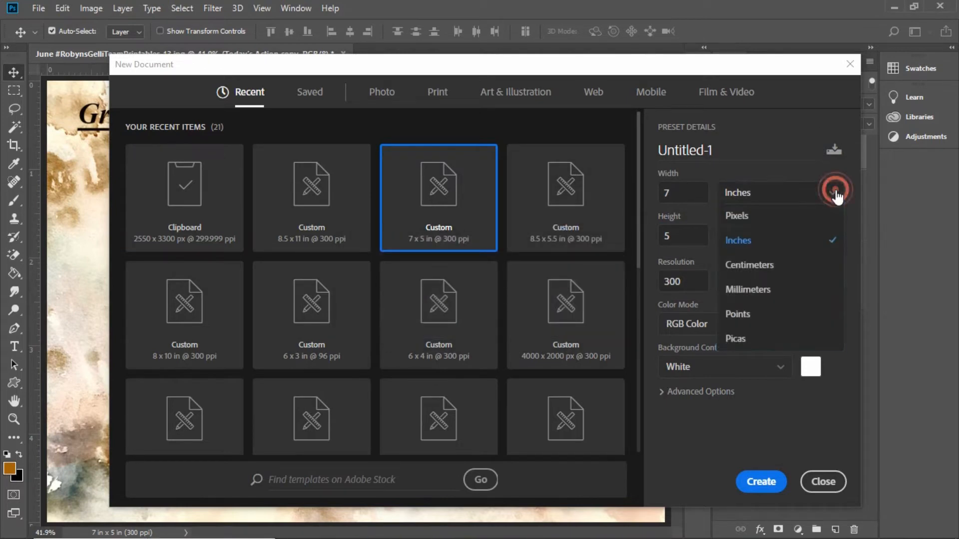
pyautogui.click(761, 246)
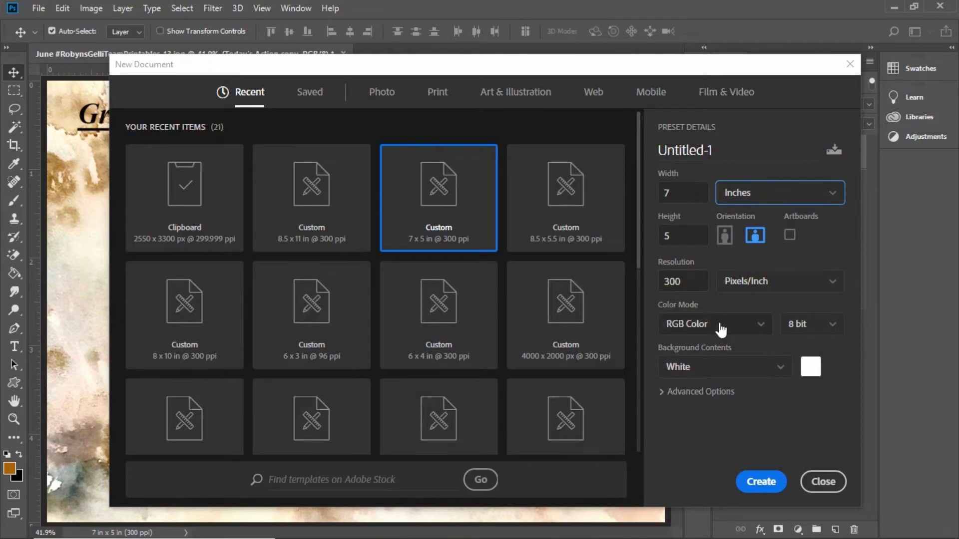
# Set the color mode to RGB Color with white background contents and create the document.
pyautogui.click(766, 329)
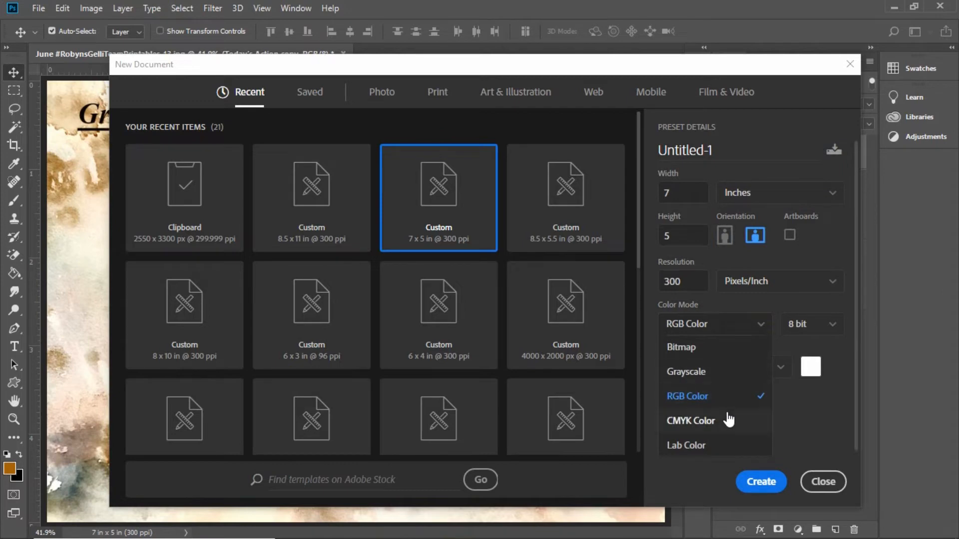
pyautogui.click(718, 395)
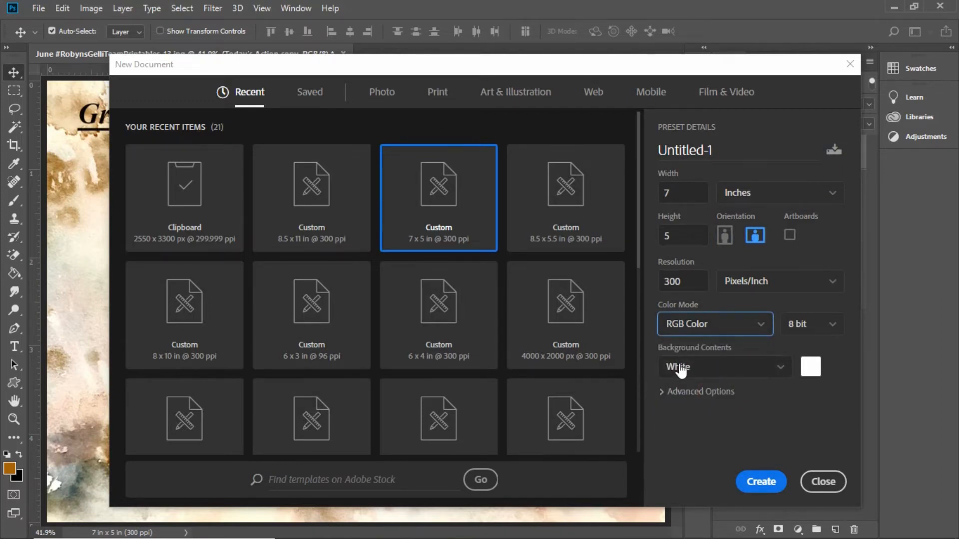
pyautogui.click(759, 481)
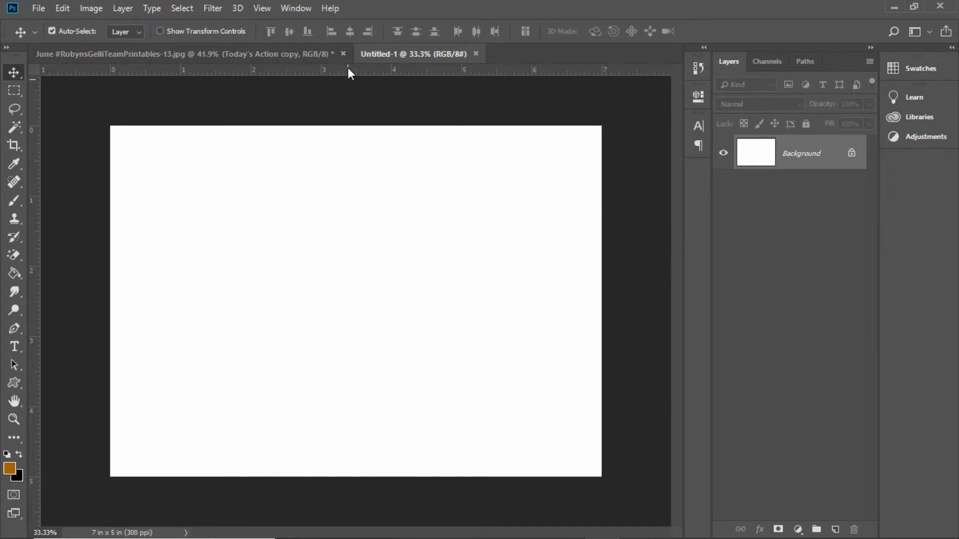
# Copy the entire white canvas of the blank document and paste it as a new layer into the June printable.
pyautogui.click(296, 48)
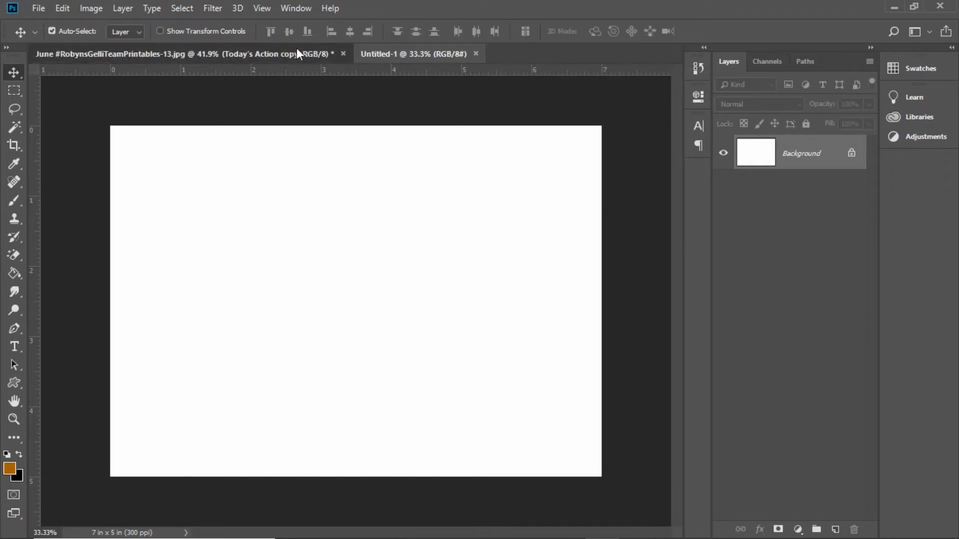
pyautogui.click(369, 52)
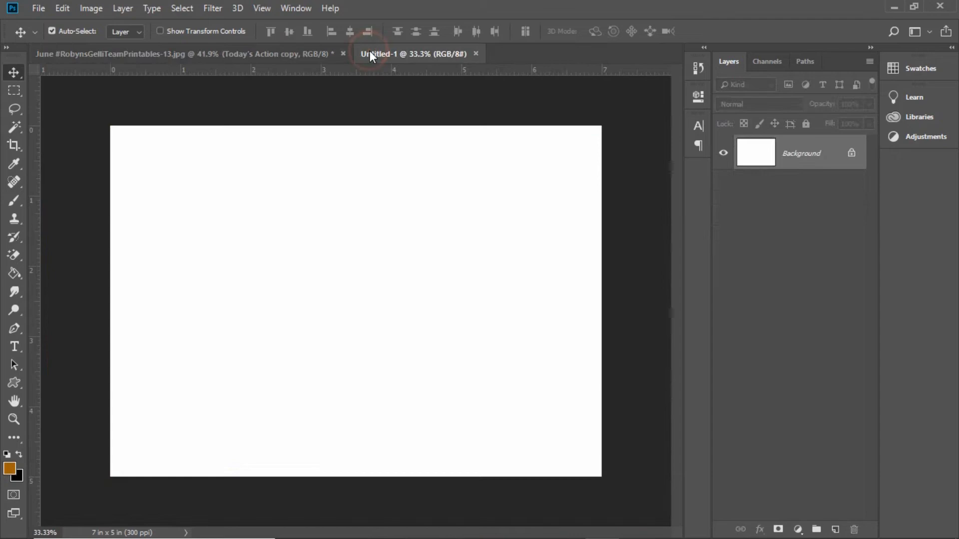
pyautogui.click(271, 50)
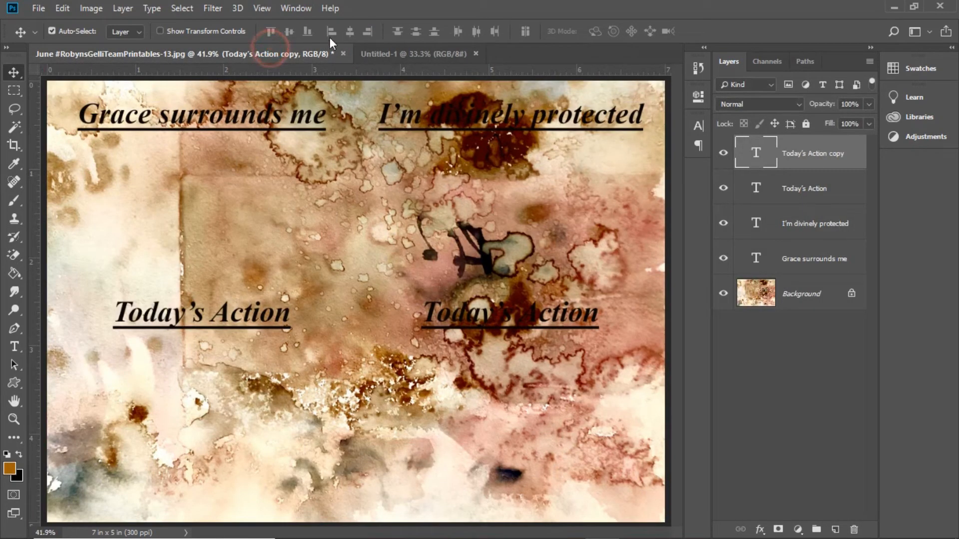
pyautogui.click(402, 54)
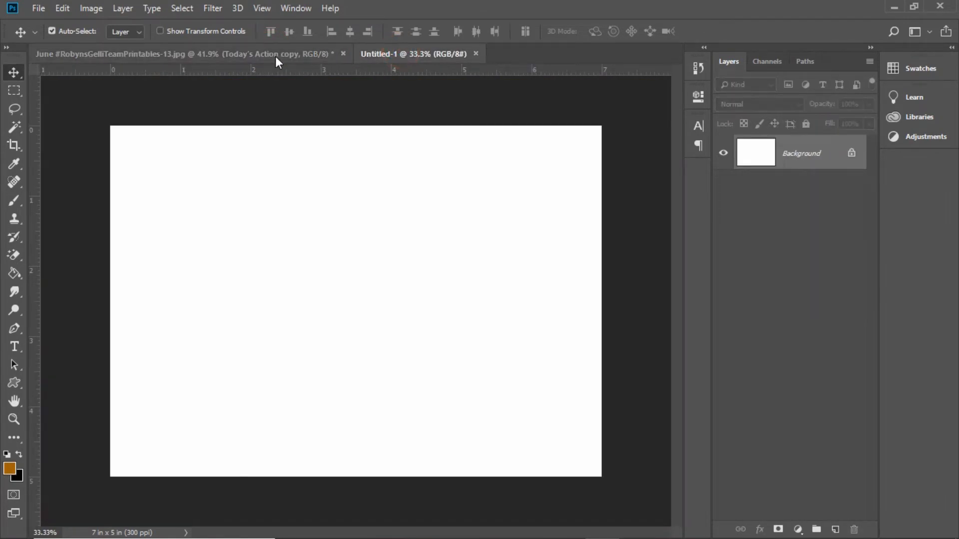
pyautogui.click(275, 56)
pyautogui.click(379, 53)
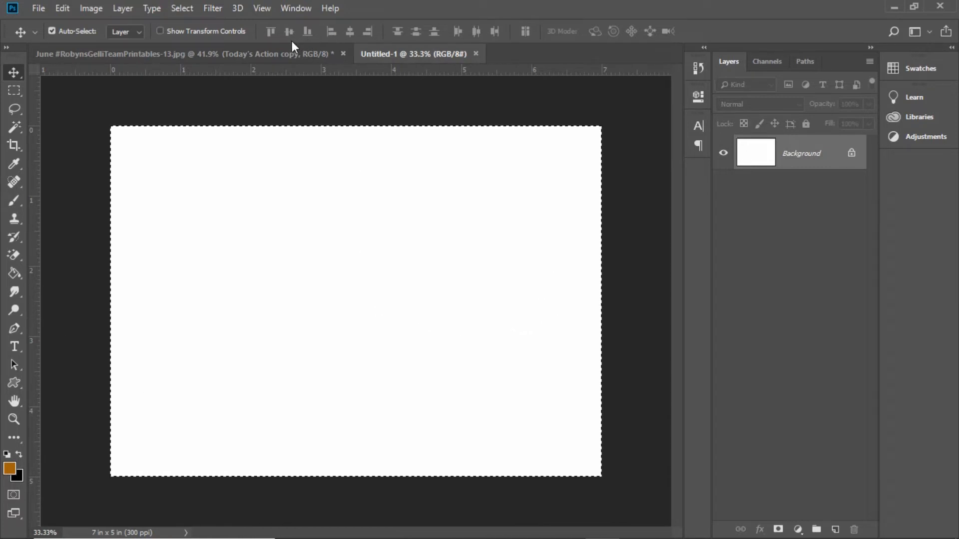
pyautogui.click(258, 52)
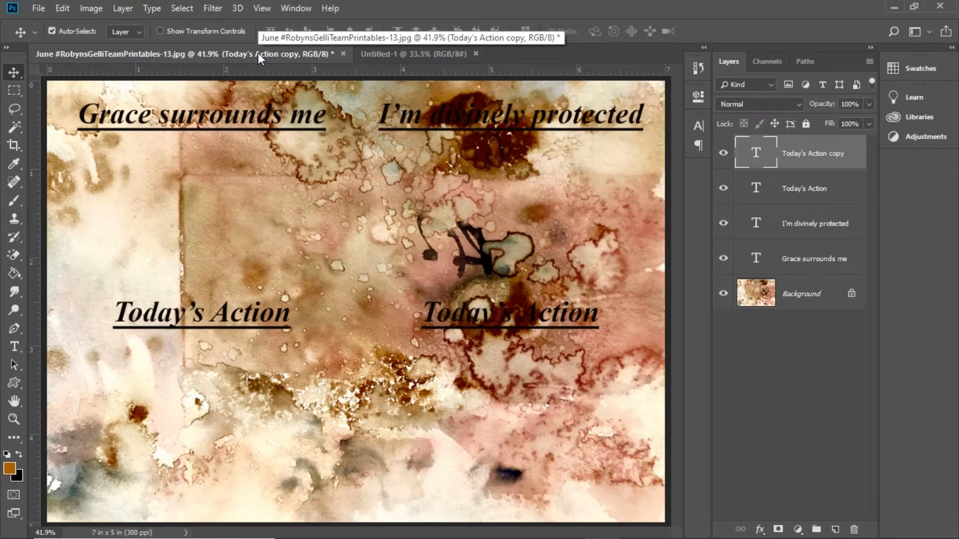
pyautogui.hotkey('ctrl', 'v')
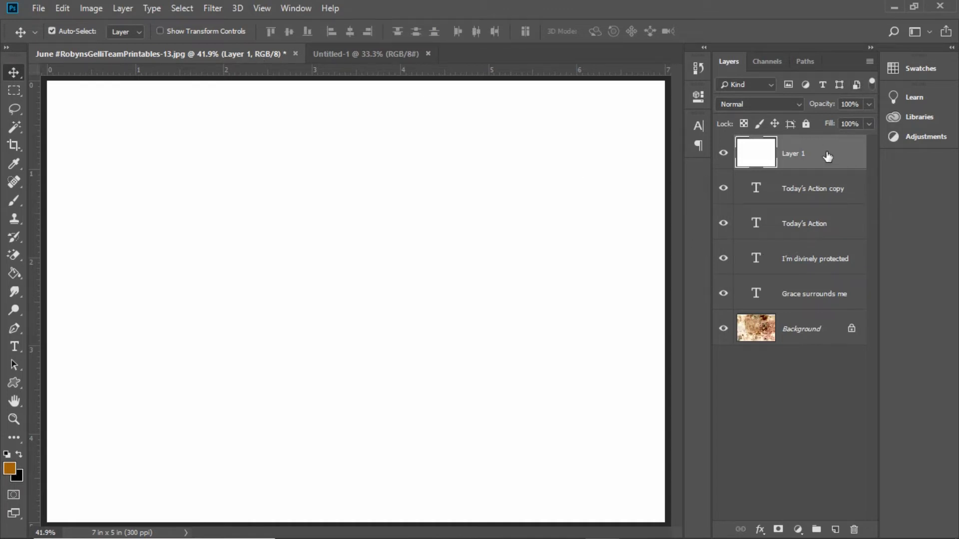
# Unlock the Background artwork layer and move the white layer beneath it to the very end of the layer stack.
pyautogui.moveTo(828, 157); pyautogui.dragTo(811, 368)
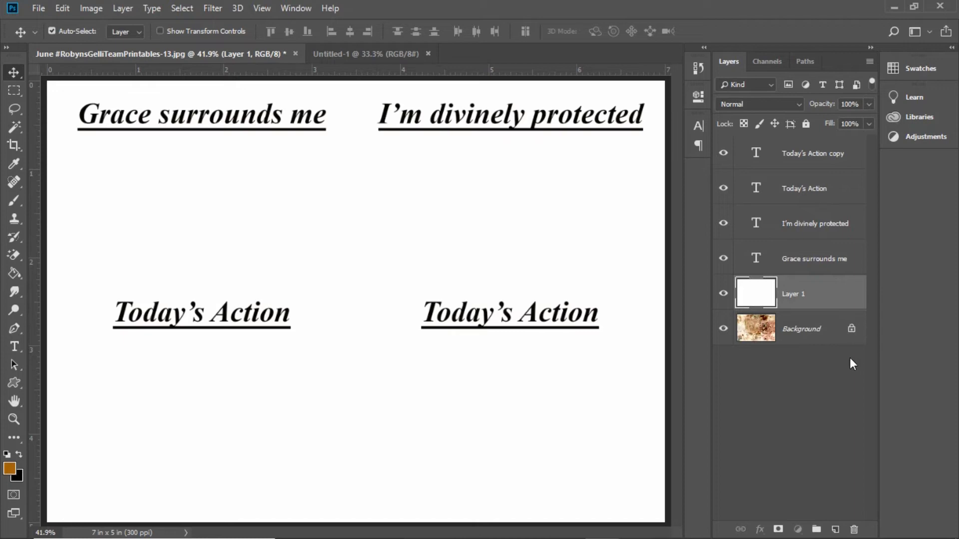
pyautogui.click(851, 330)
pyautogui.moveTo(810, 290); pyautogui.dragTo(810, 348)
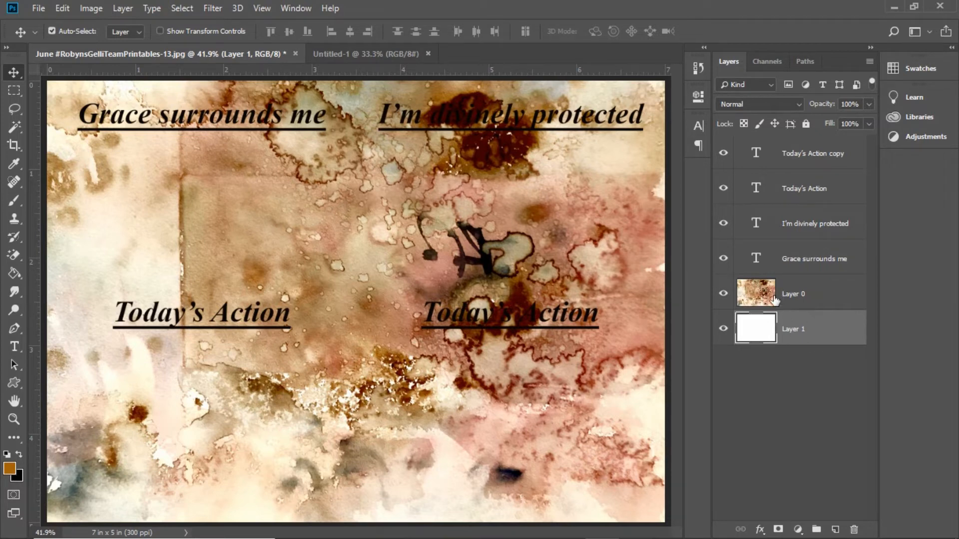
# Select the artwork layer above the white one and set its opacity to 75%.
pyautogui.click(821, 297)
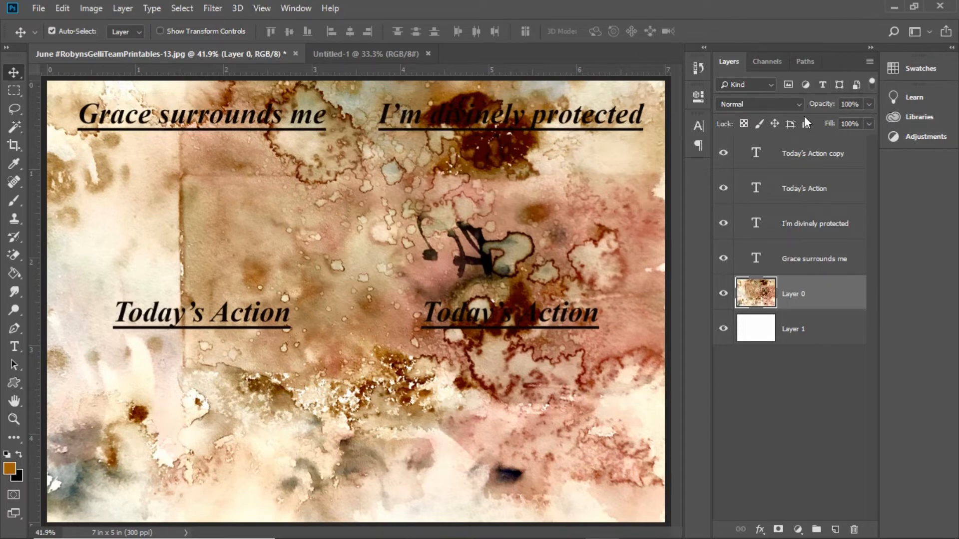
pyautogui.click(858, 105)
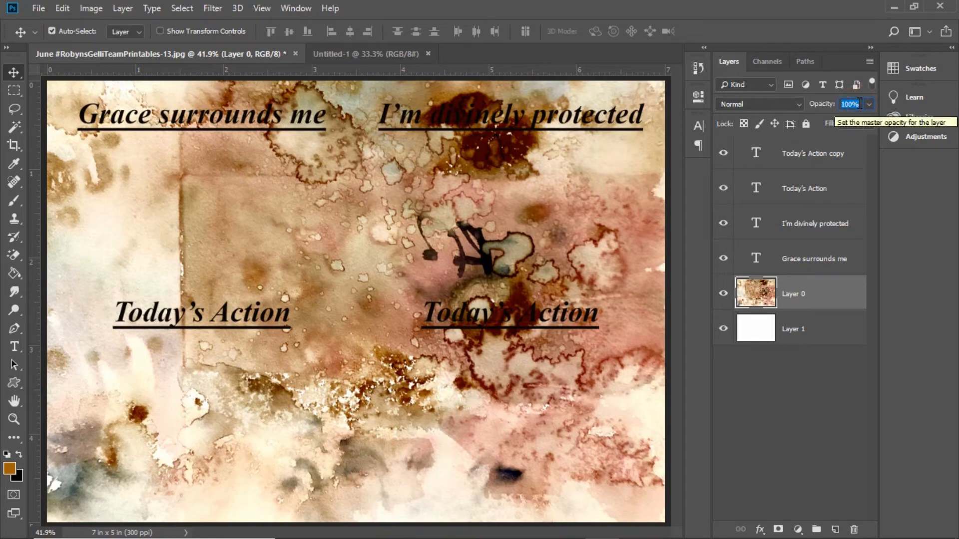
pyautogui.write('75')
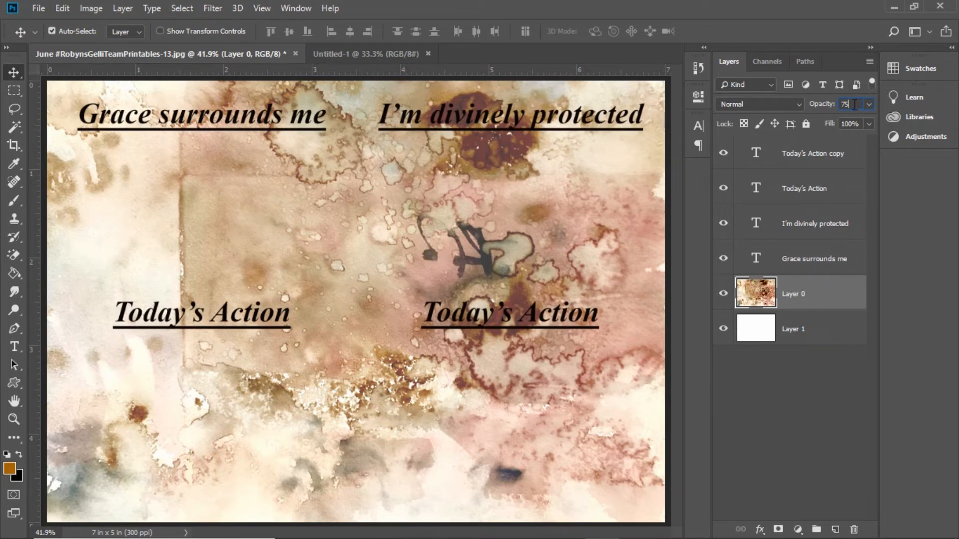
# Try the artwork layer at 30% and 80% opacity.
pyautogui.doubleClick(853, 105)
pyautogui.write('30')
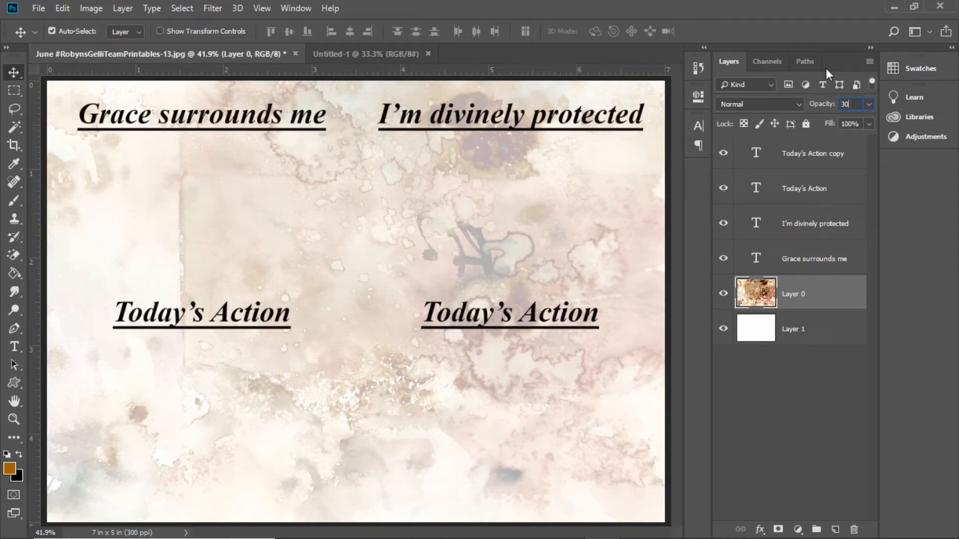
pyautogui.click(856, 102)
pyautogui.doubleClick(856, 102)
pyautogui.write('80')
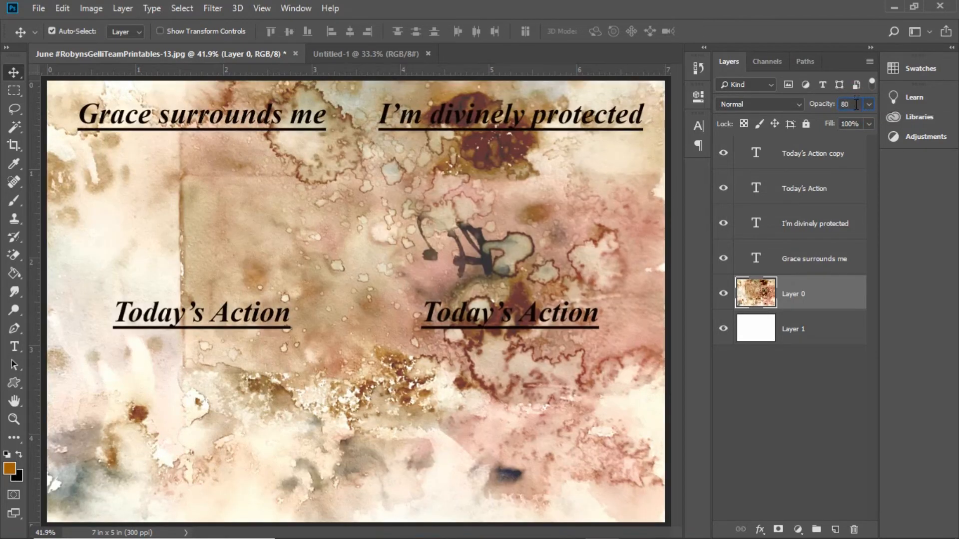
# Try 75% opacity on the artwork layer again and settle on 70%.
pyautogui.press('BackSpace')
pyautogui.press('BackSpace')
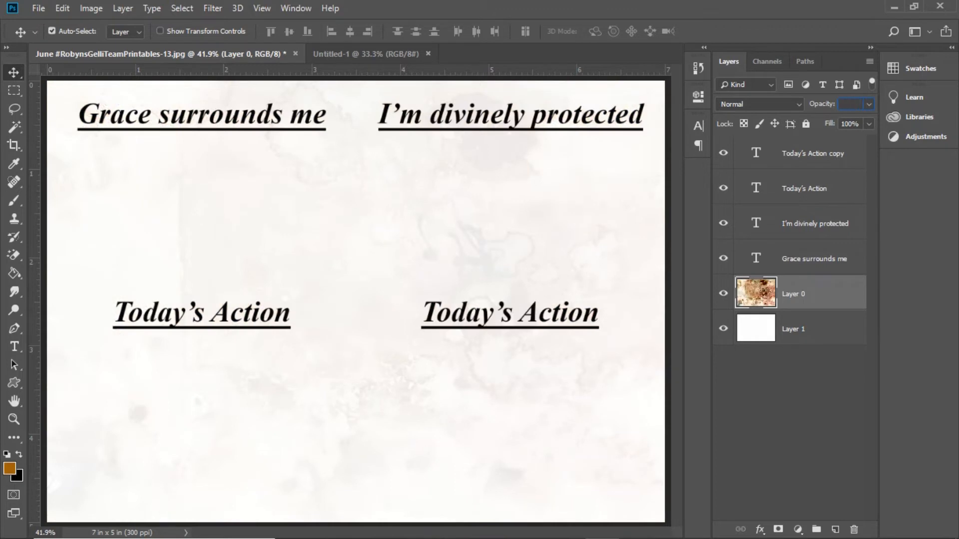
pyautogui.write('75')
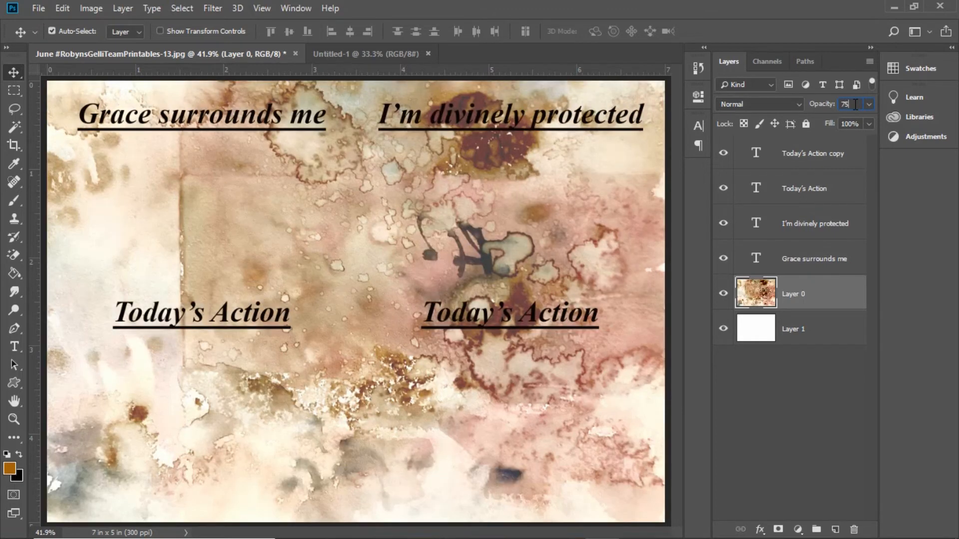
pyautogui.press('BackSpace')
pyautogui.press('BackSpace')
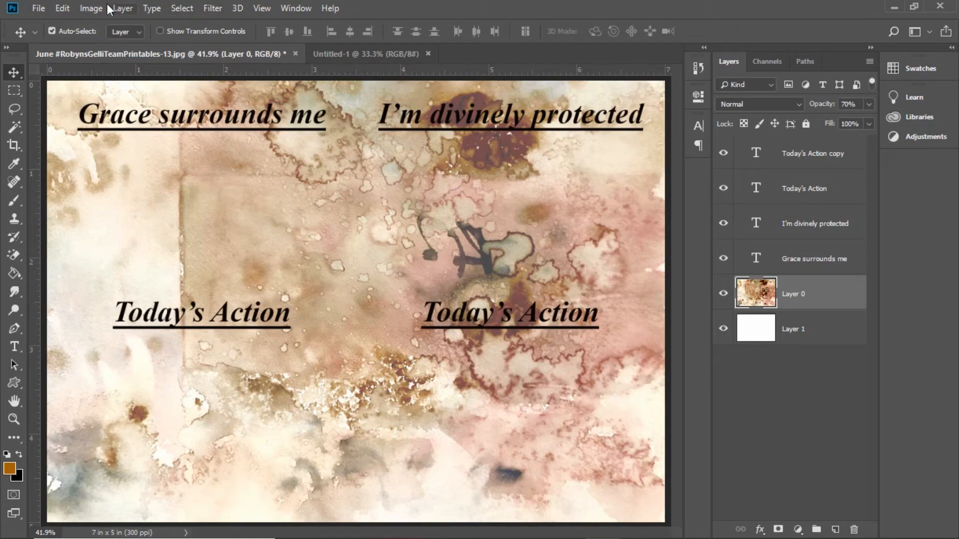
# Prepare to save the printable to the Desktop as a JPEG named "tutorial page", and cancel the save.
pyautogui.click(37, 11)
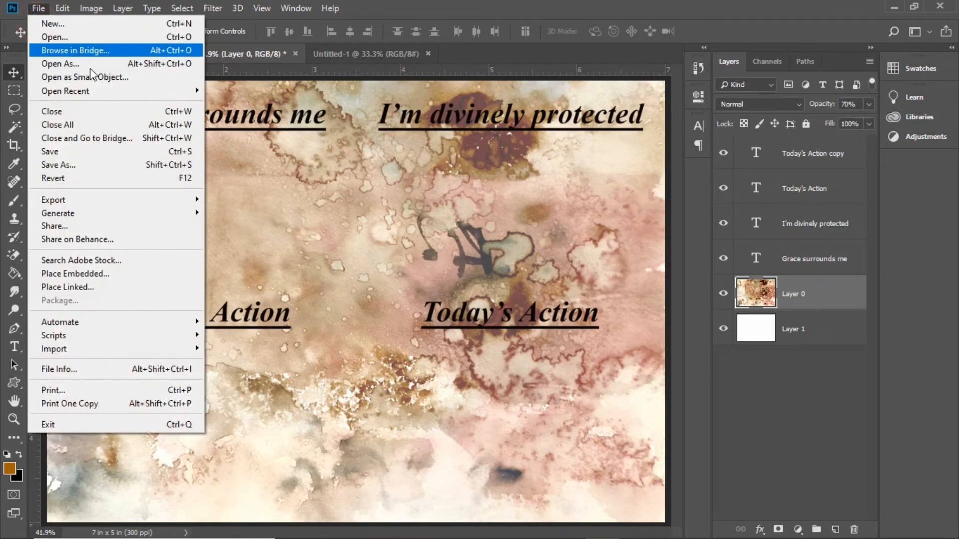
pyautogui.click(80, 166)
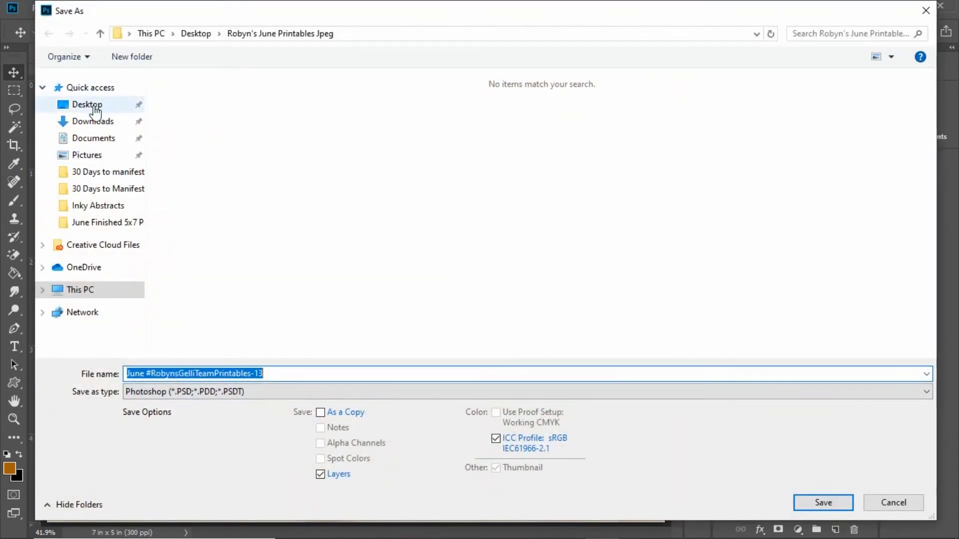
pyautogui.click(93, 105)
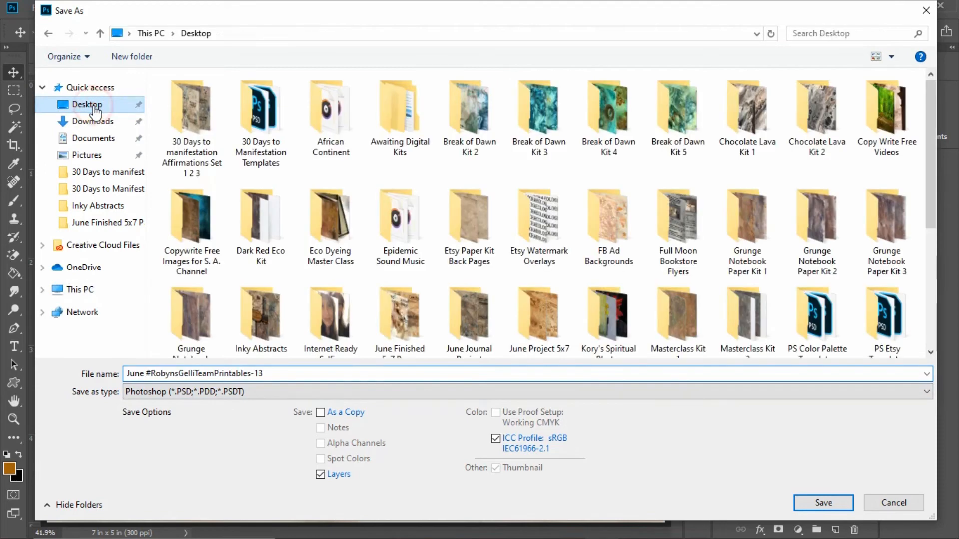
pyautogui.click(294, 373)
pyautogui.write('t')
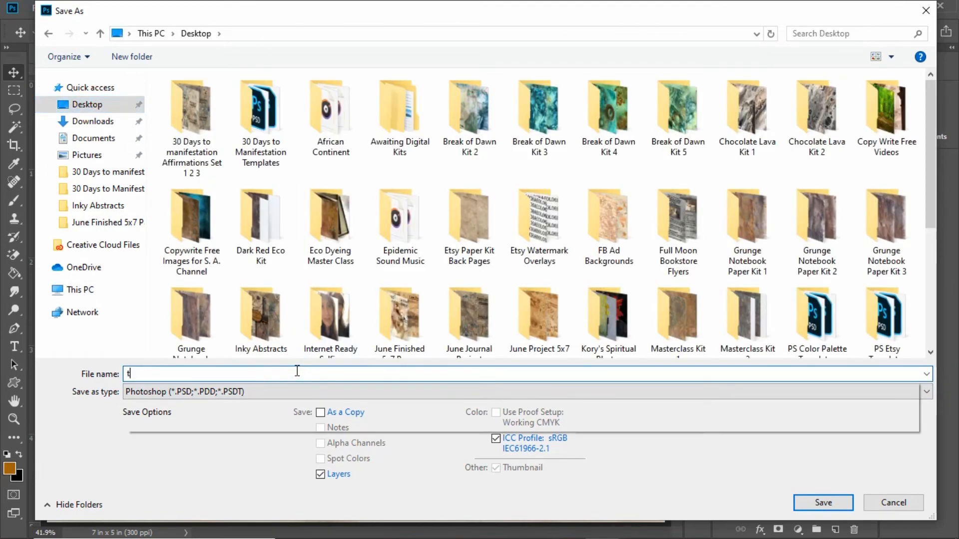
pyautogui.write('utorial')
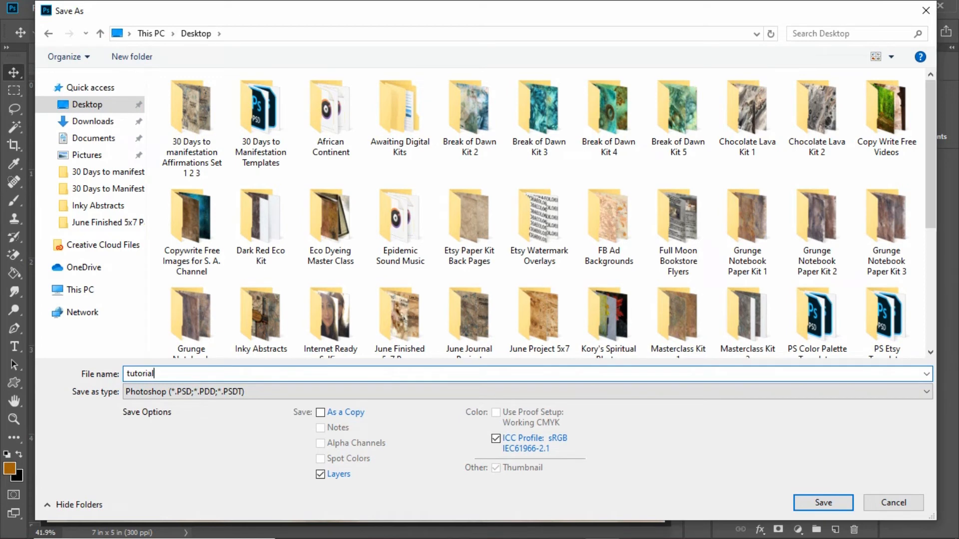
pyautogui.write(' page')
pyautogui.click(218, 391)
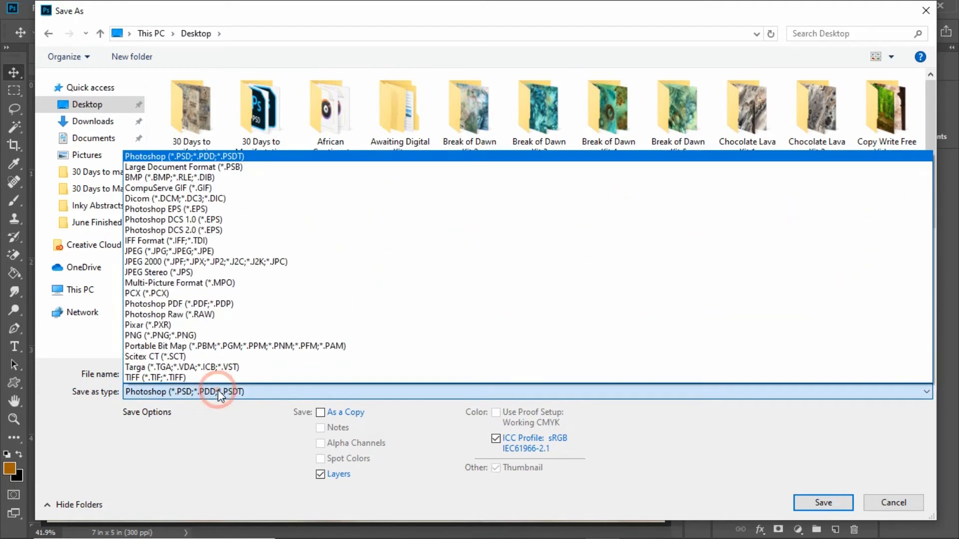
pyautogui.click(191, 252)
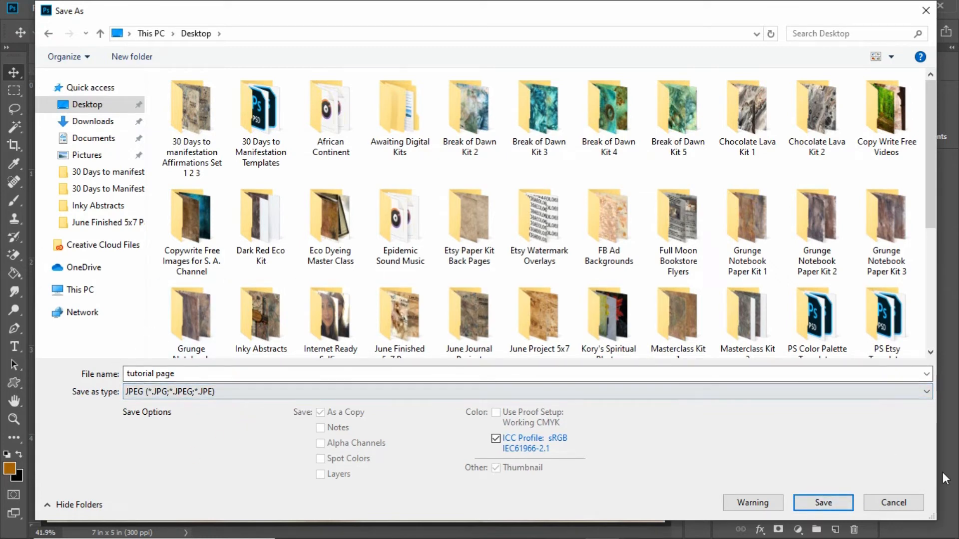
pyautogui.click(899, 505)
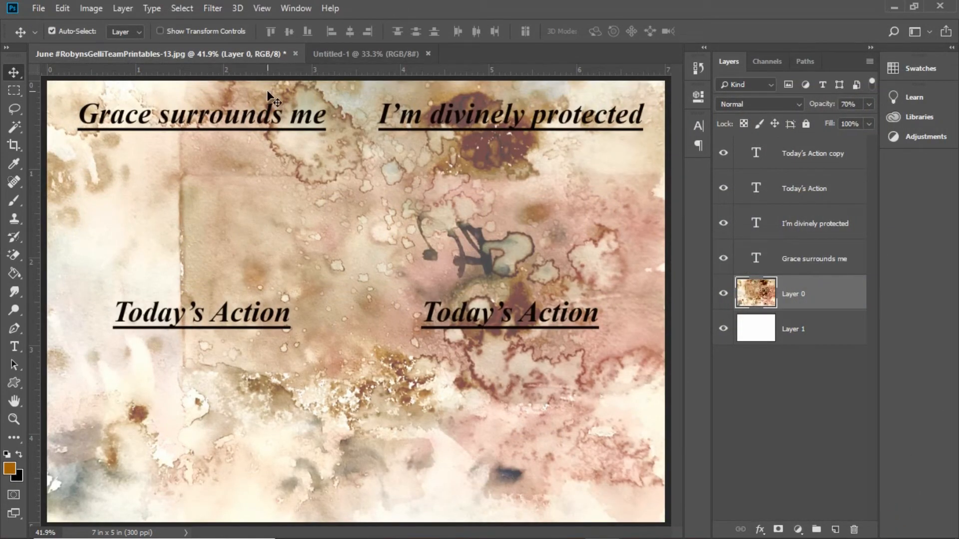
# Start closing the printable but cancel, and prepare to save it as a layered Photoshop (PSD) file, cancelling that too.
pyautogui.click(295, 54)
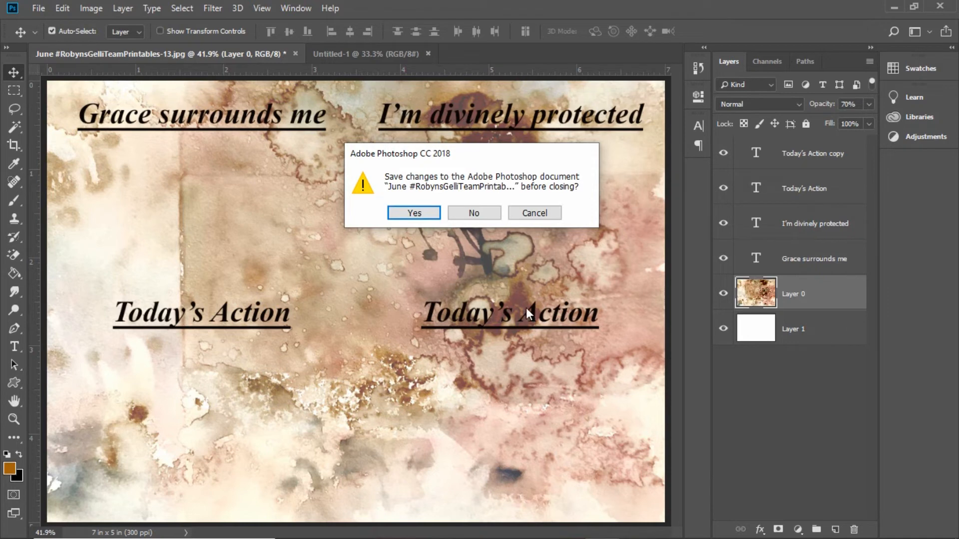
pyautogui.click(539, 213)
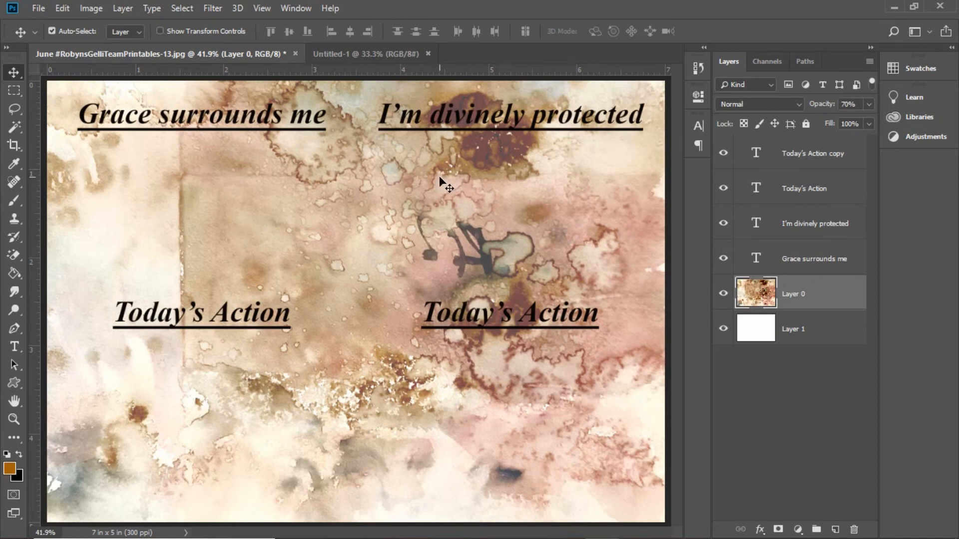
pyautogui.click(40, 8)
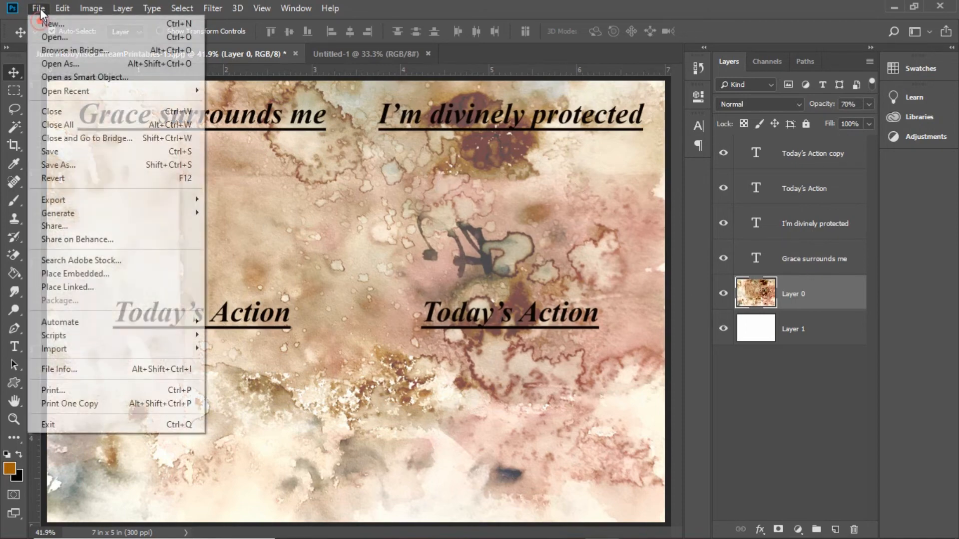
pyautogui.click(93, 169)
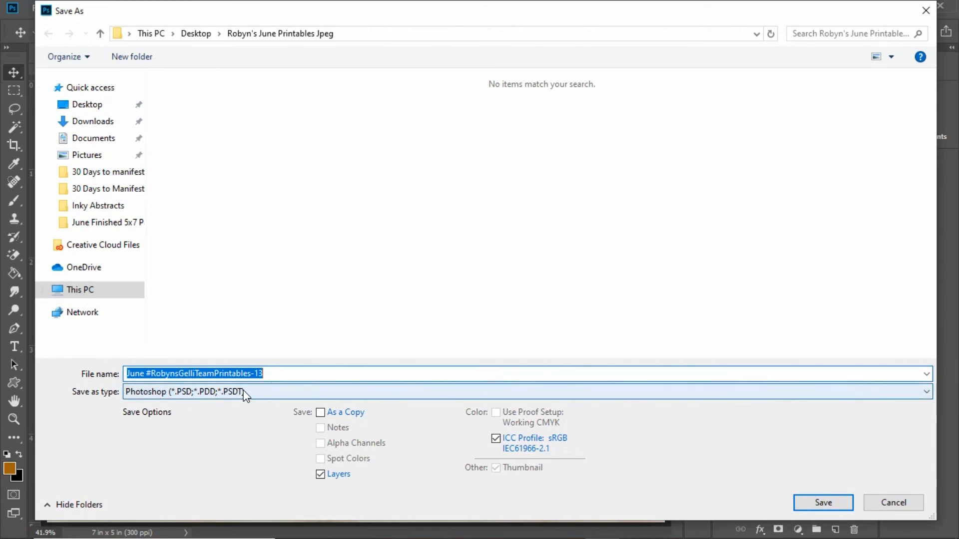
pyautogui.click(261, 394)
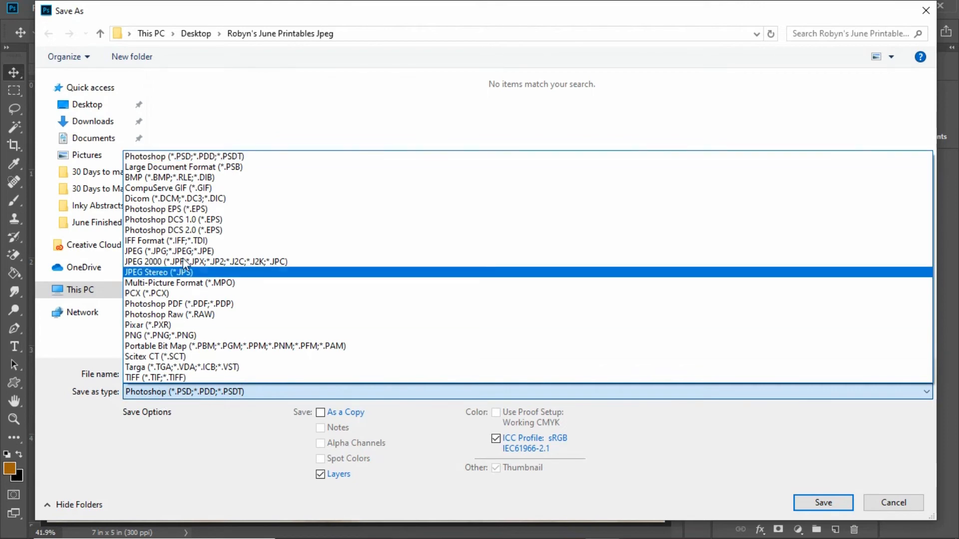
pyautogui.click(145, 155)
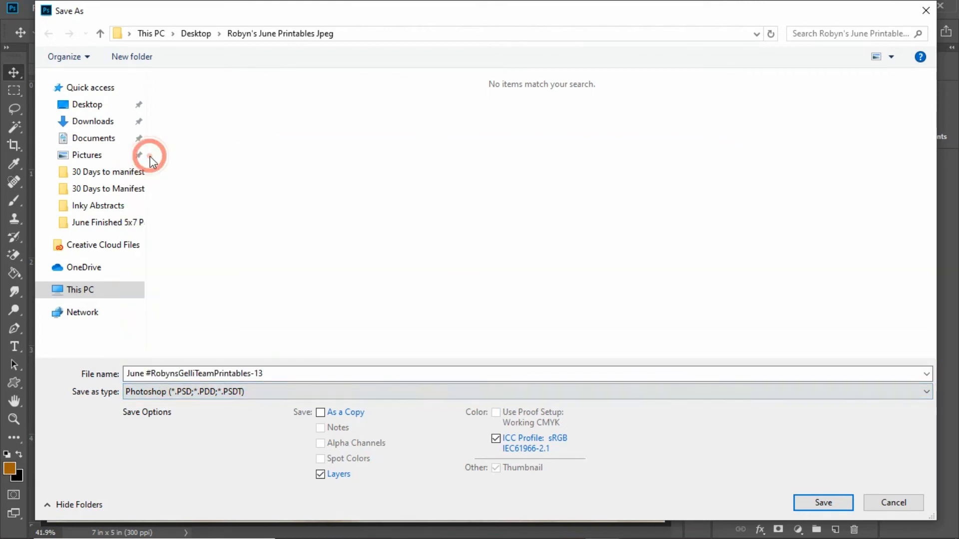
pyautogui.click(172, 396)
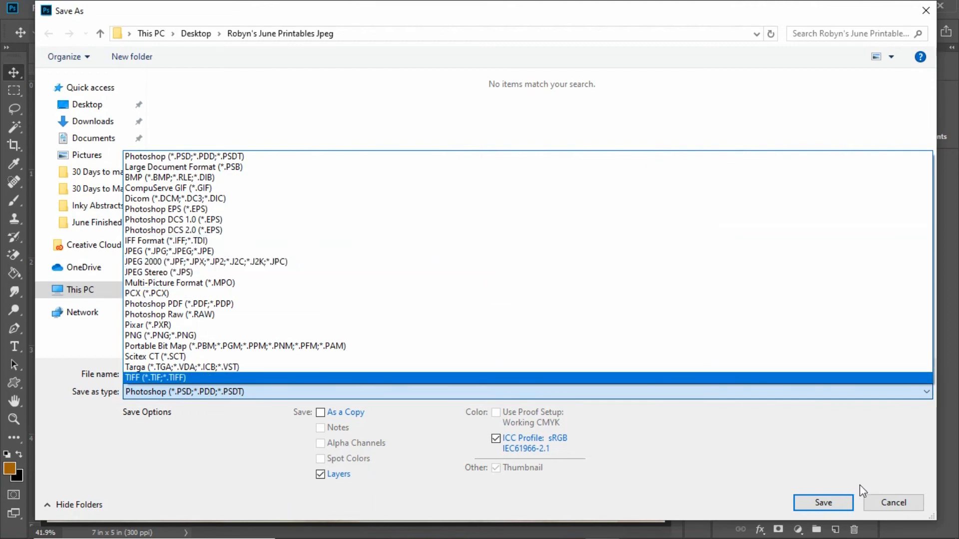
pyautogui.click(900, 506)
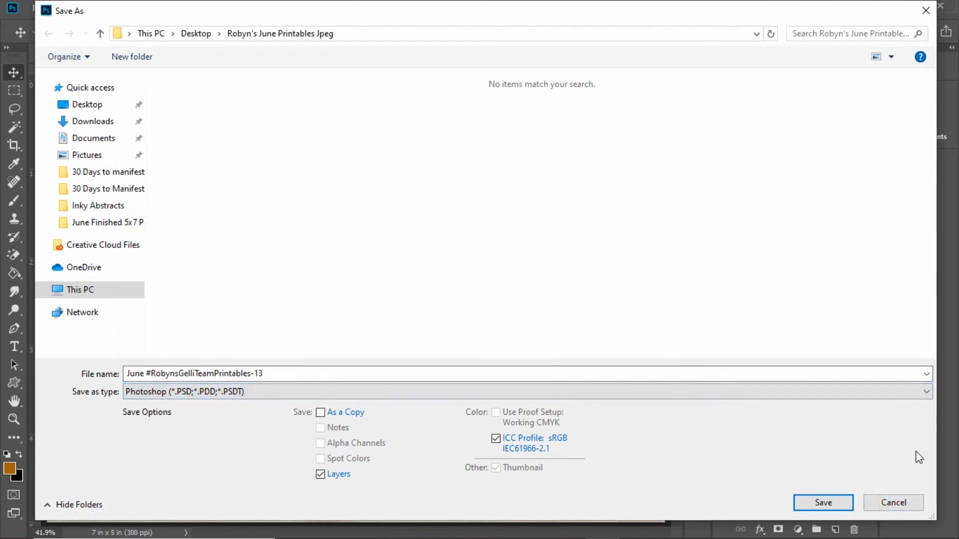
pyautogui.click(917, 503)
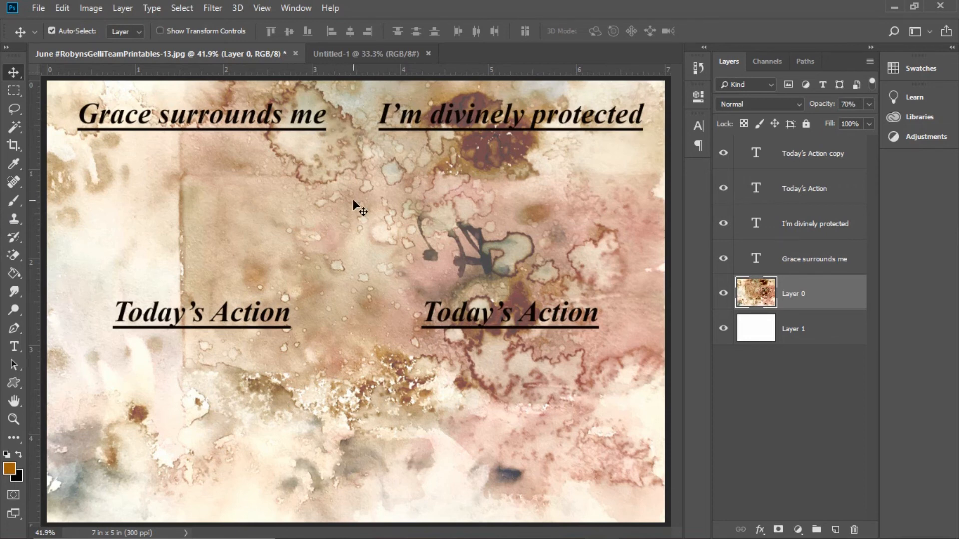
# Close the printable without saving its changes, and close the blank Untitled-1 document.
pyautogui.click(297, 54)
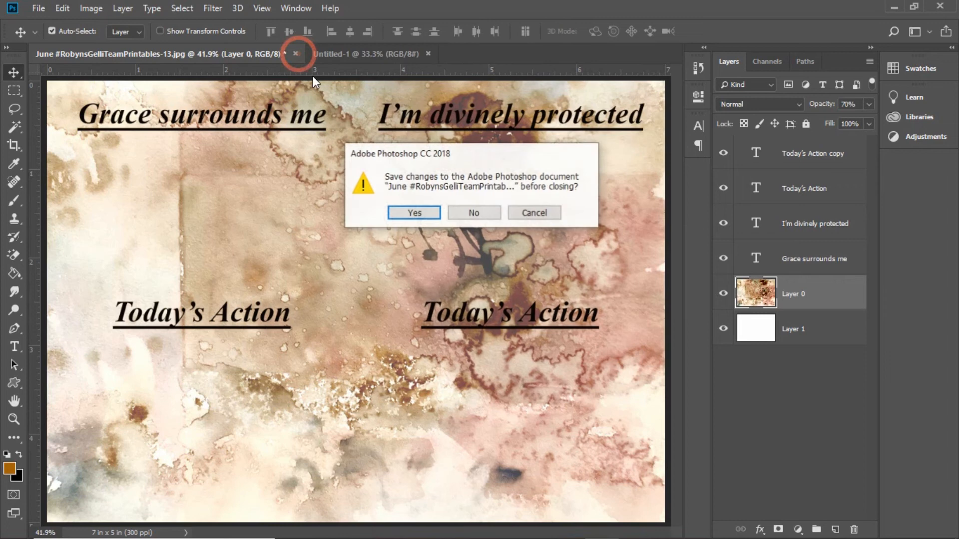
pyautogui.click(476, 216)
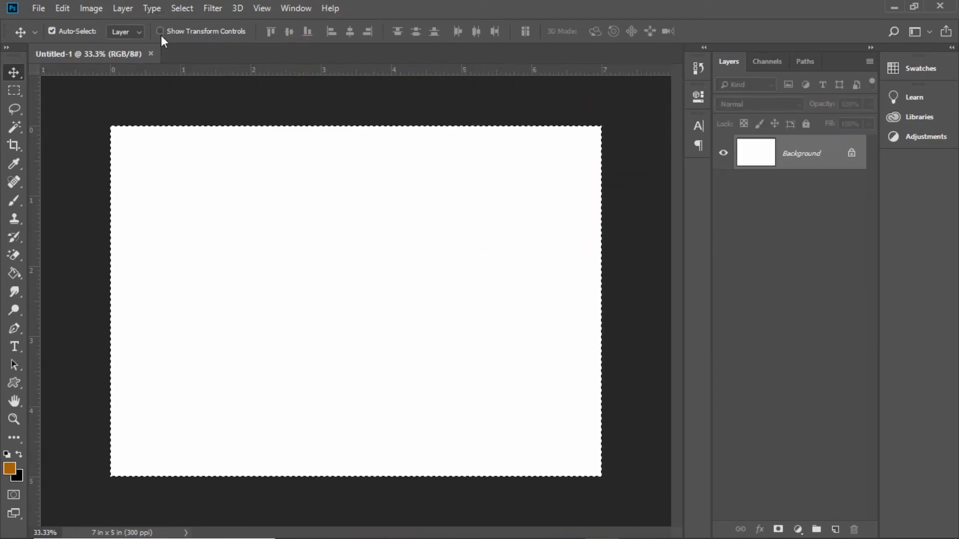
pyautogui.click(151, 53)
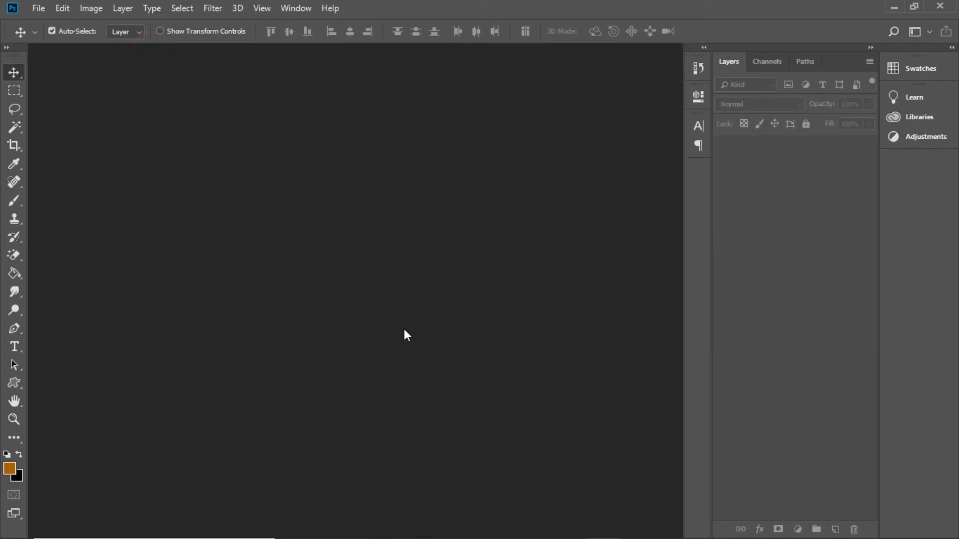